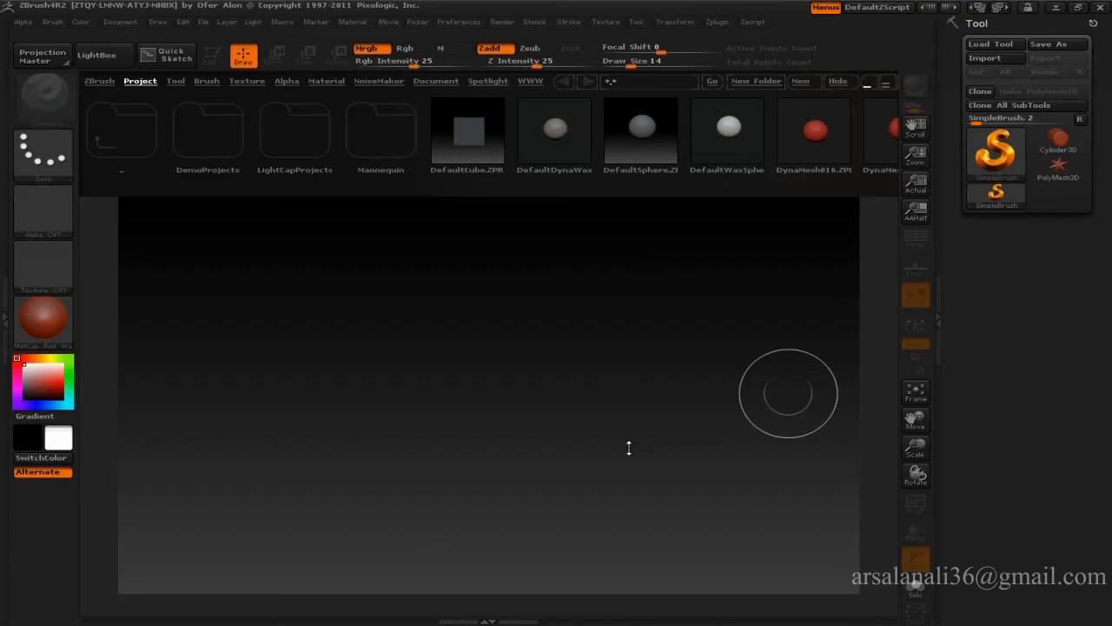
# - Open LightBox's Tool tab to list sample models such as DemoSoldier.ZTL
pyautogui.click(4, 266)
pyautogui.moveTo(82, 310); pyautogui.dragTo(80, 268)
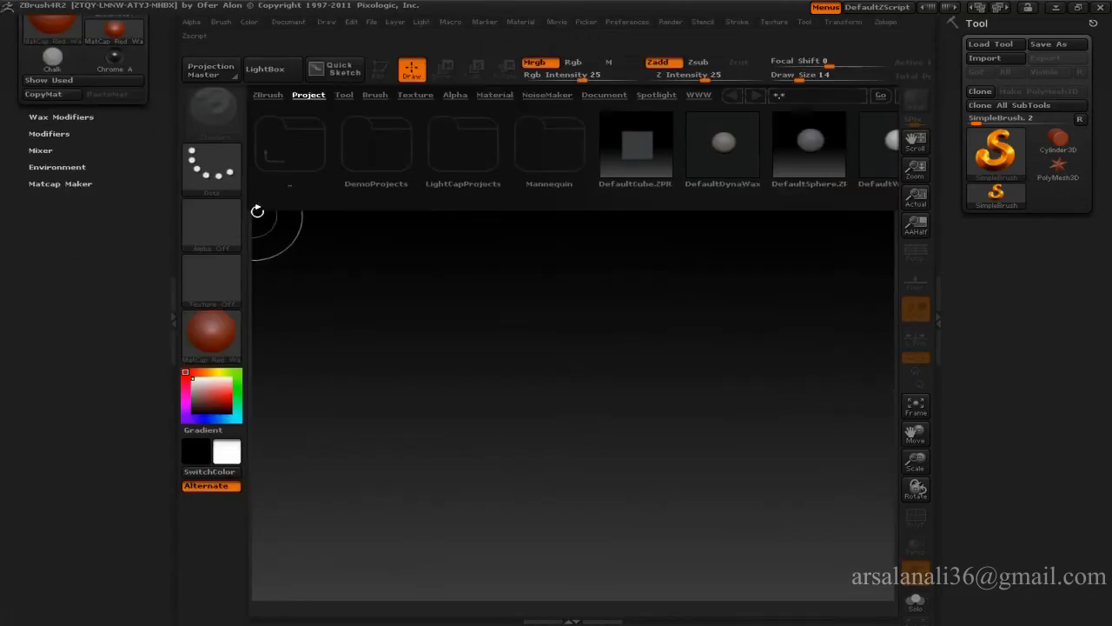
pyautogui.click(417, 98)
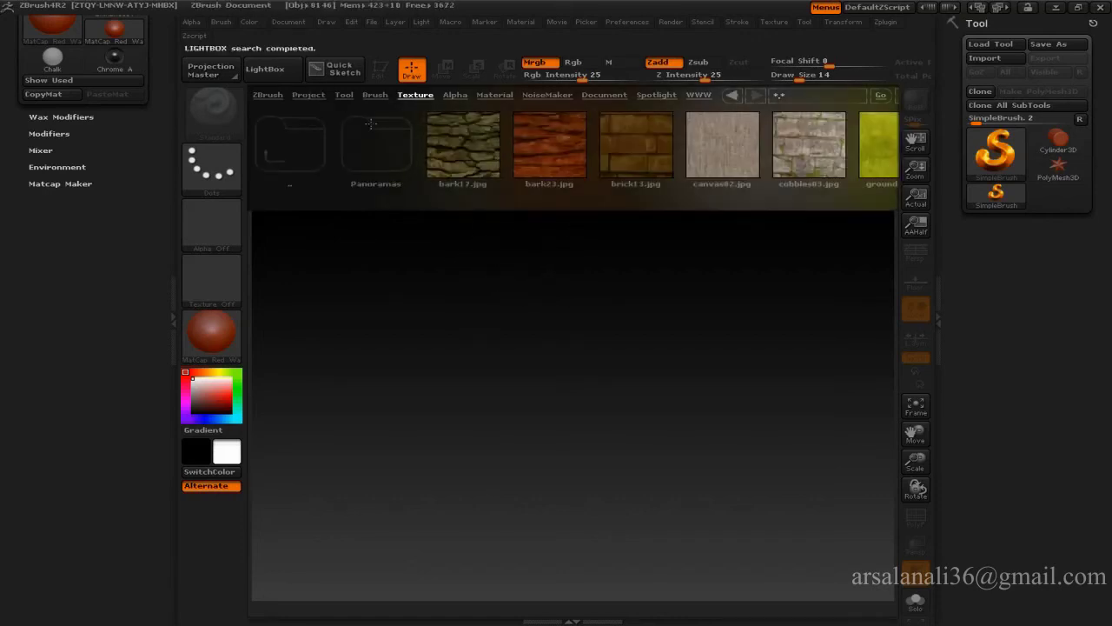
pyautogui.click(344, 96)
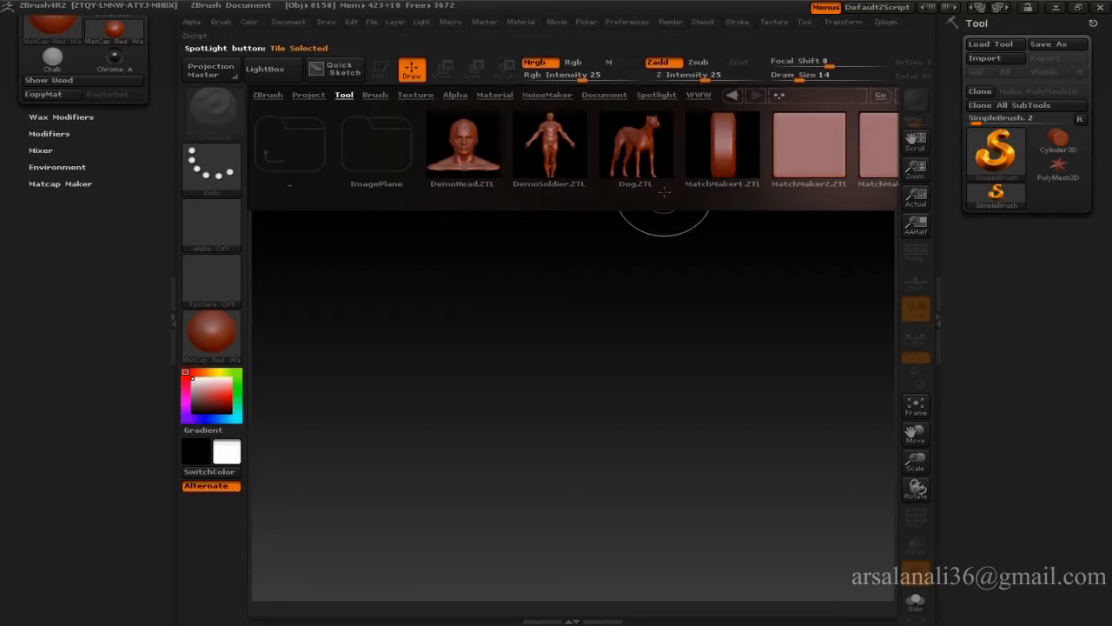
# - Load DemoSoldier.ZTL onto the canvas in Edit mode, close LightBox, and rotate it
pyautogui.doubleClick(545, 136)
pyautogui.moveTo(579, 372); pyautogui.dragTo(579, 461)
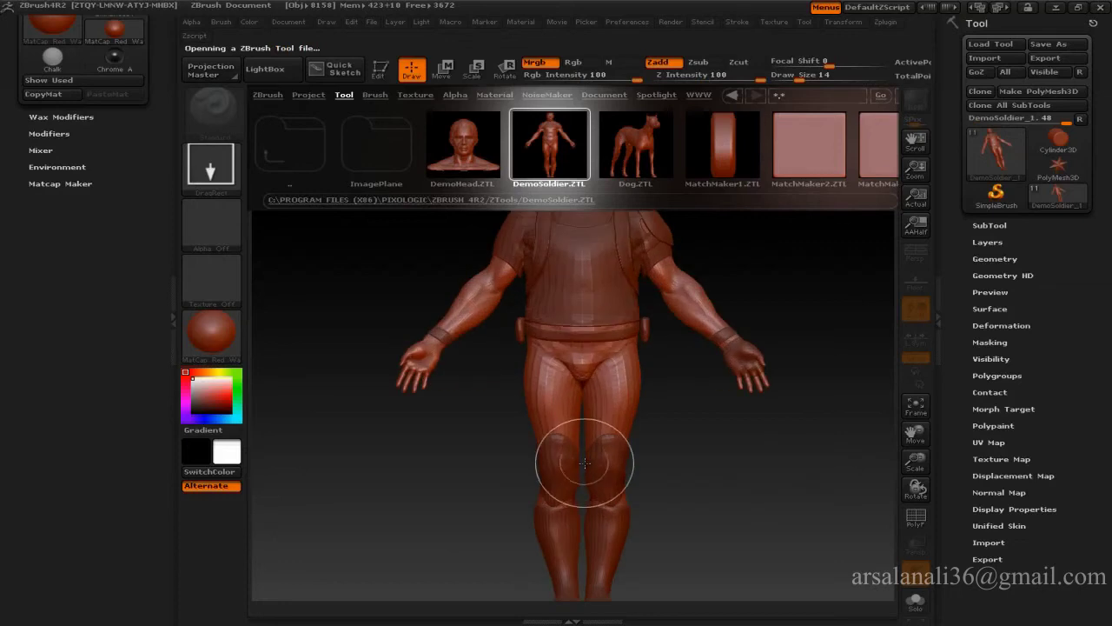
pyautogui.press('t')
pyautogui.click(265, 69)
pyautogui.moveTo(833, 243); pyautogui.dragTo(809, 232)
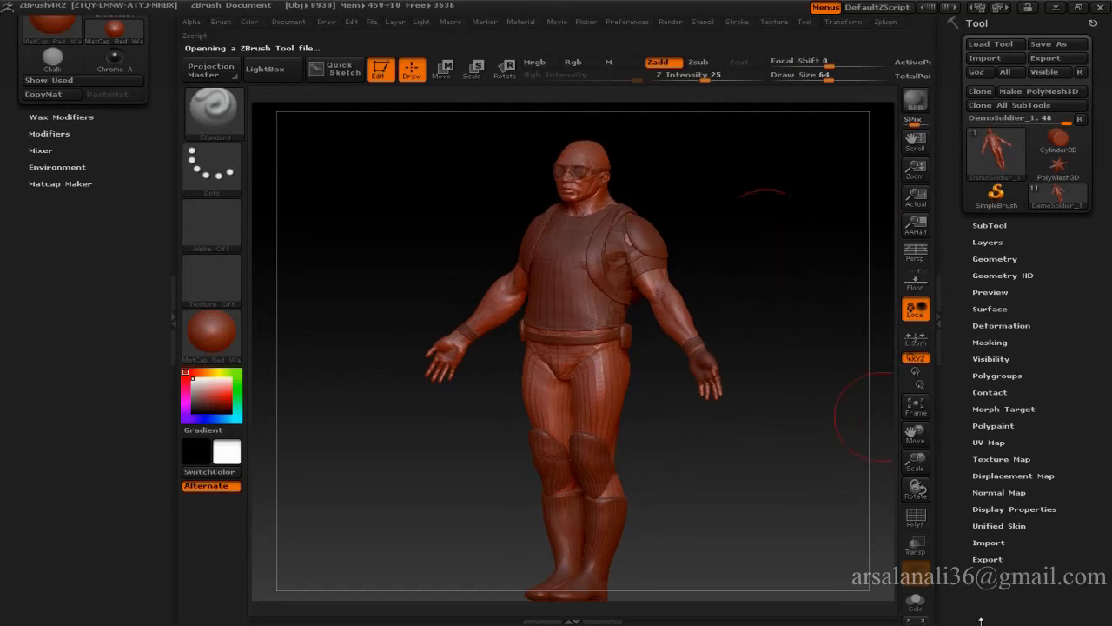
# - Turn on the polyframe wireframe with Shift+F and zoom in on the soldier
pyautogui.click(923, 520)
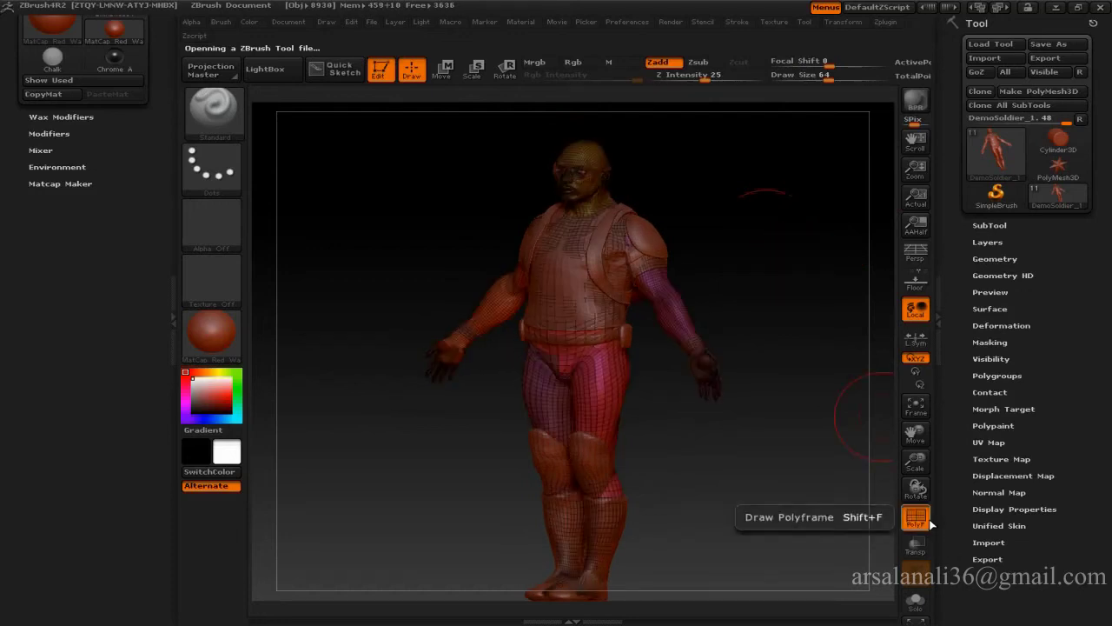
pyautogui.click(926, 519)
pyautogui.press('b')
pyautogui.press('c')
pyautogui.press('b')
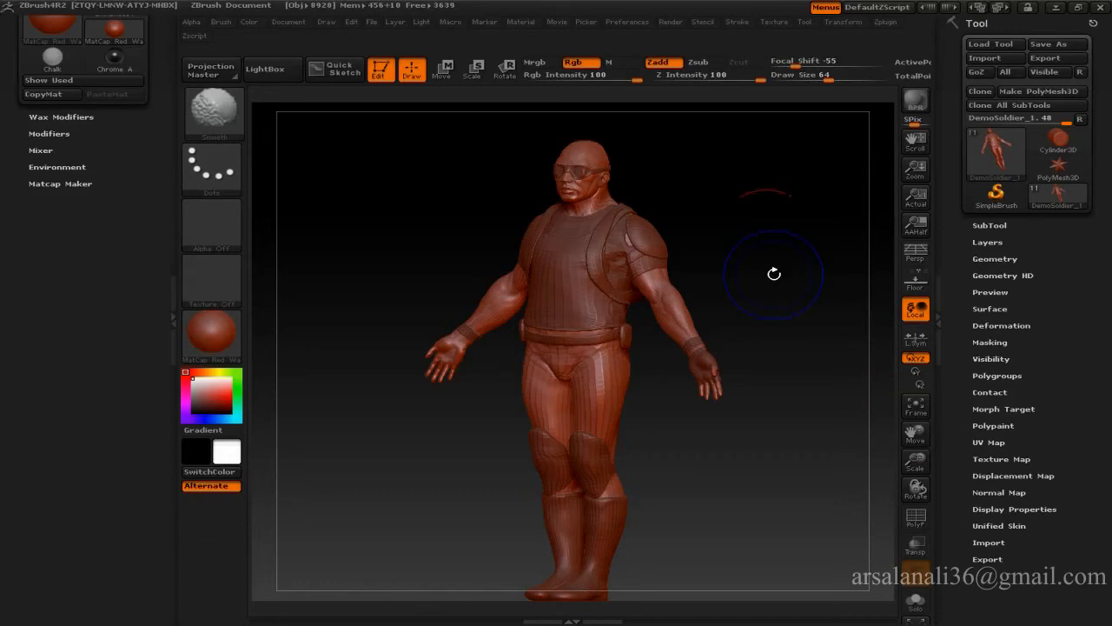
pyautogui.hotkey('shift', 'f')
pyautogui.press('b')
pyautogui.press('s')
pyautogui.press('t')
pyautogui.moveTo(783, 192)
pyautogui.keyDown('alt'); pyautogui.mouseDown()
pyautogui.moveTo(794, 206)
pyautogui.moveTo(779, 278)
pyautogui.moveTo(799, 241)
pyautogui.moveTo(781, 278)
pyautogui.mouseUp(); pyautogui.keyUp('alt')
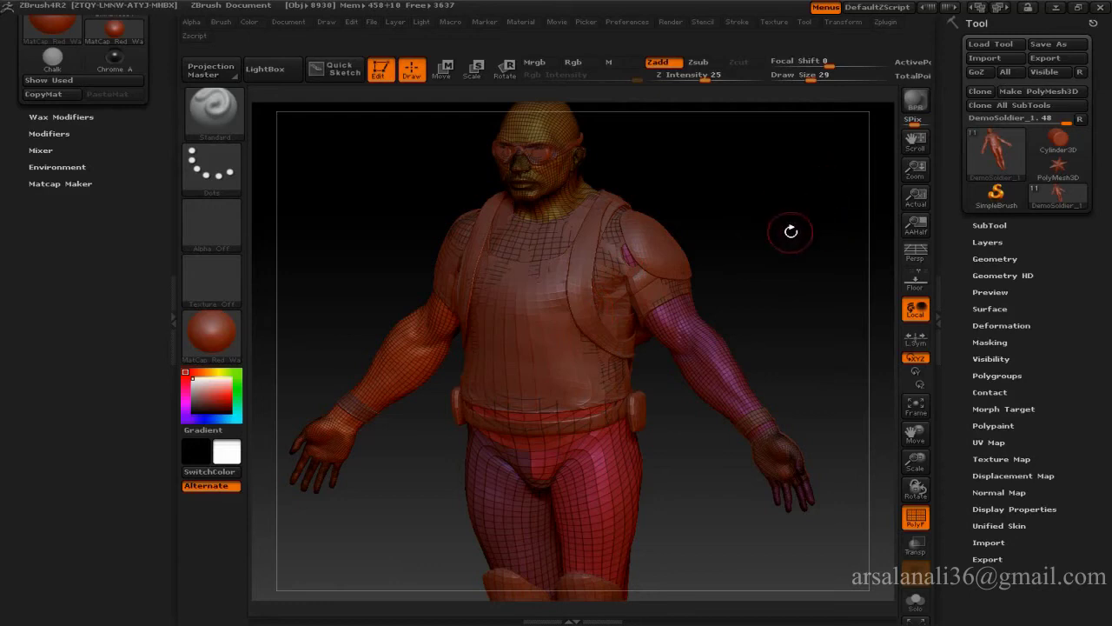
# - Render a BPR preview of the soldier, then dock Preferences in the left tray and expand Draw
pyautogui.moveTo(812, 304); pyautogui.dragTo(844, 119)
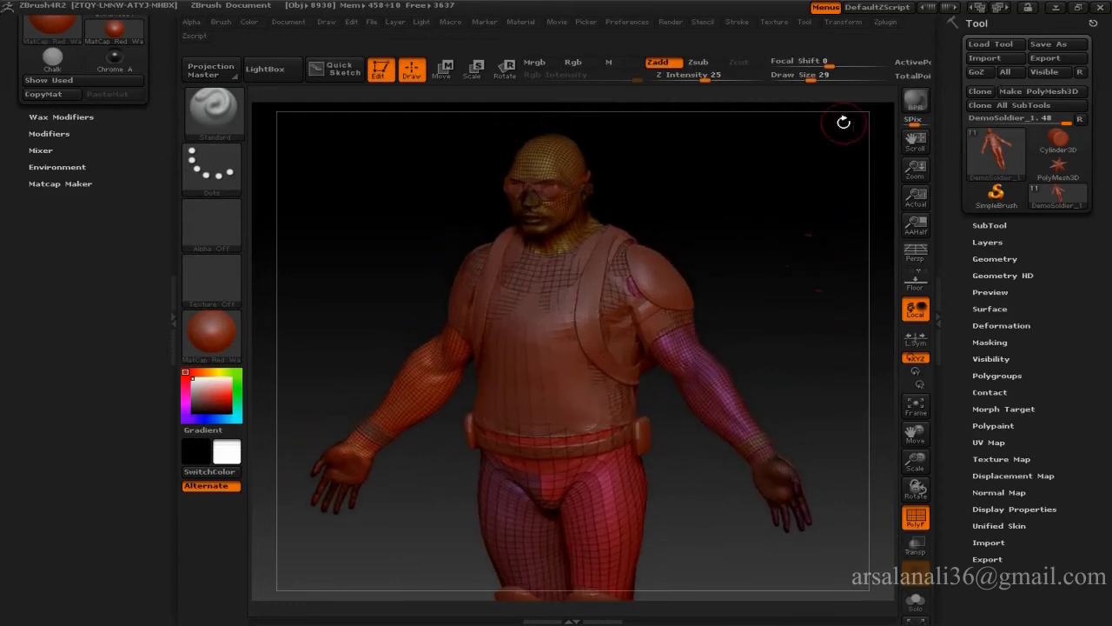
pyautogui.click(910, 108)
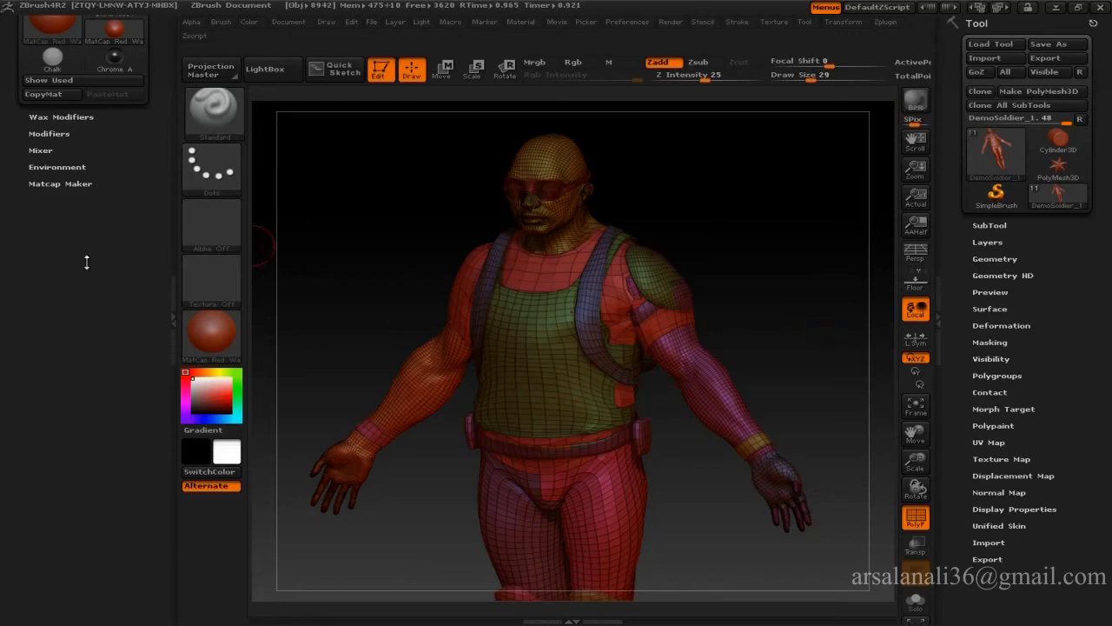
pyautogui.moveTo(87, 263); pyautogui.dragTo(87, 230)
pyautogui.click(629, 22)
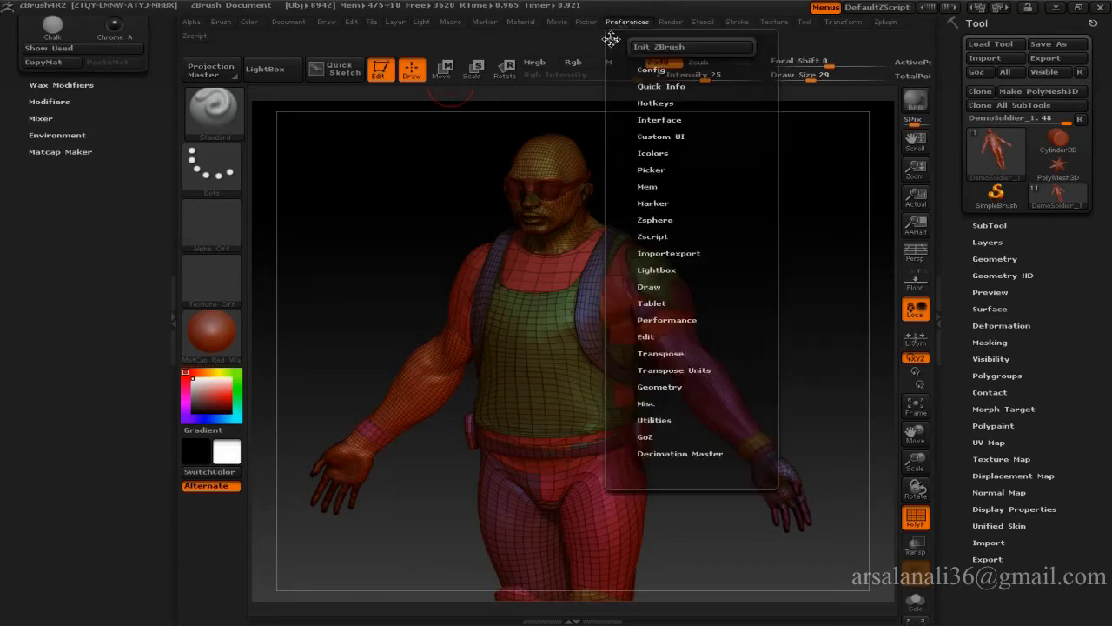
pyautogui.moveTo(621, 41); pyautogui.dragTo(7, 169)
pyautogui.scroll(-3, 76, 311)
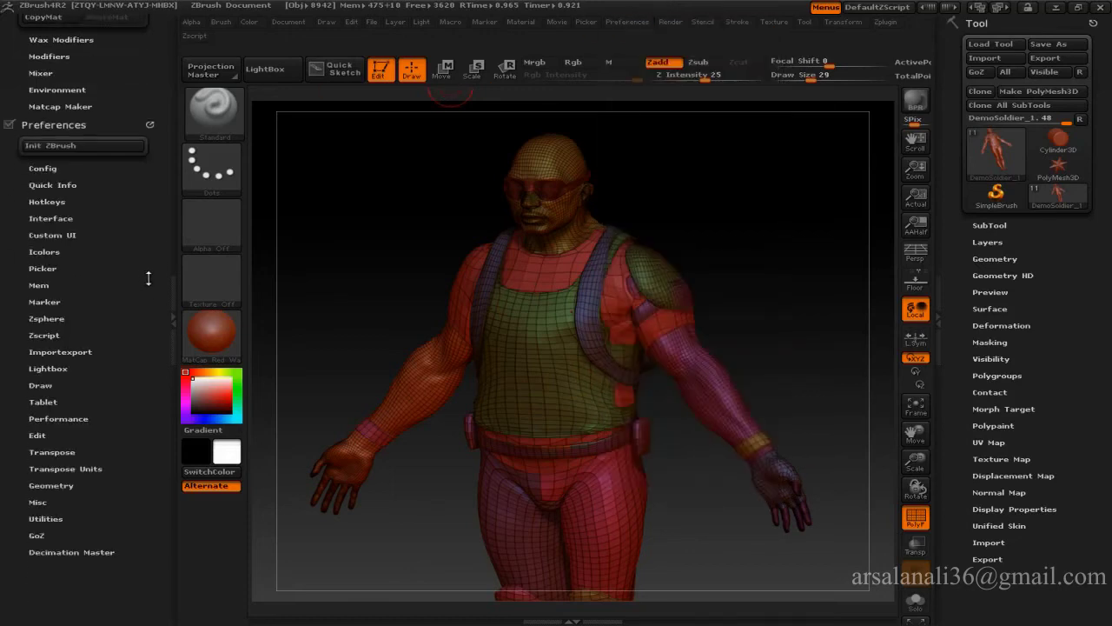
pyautogui.click(65, 366)
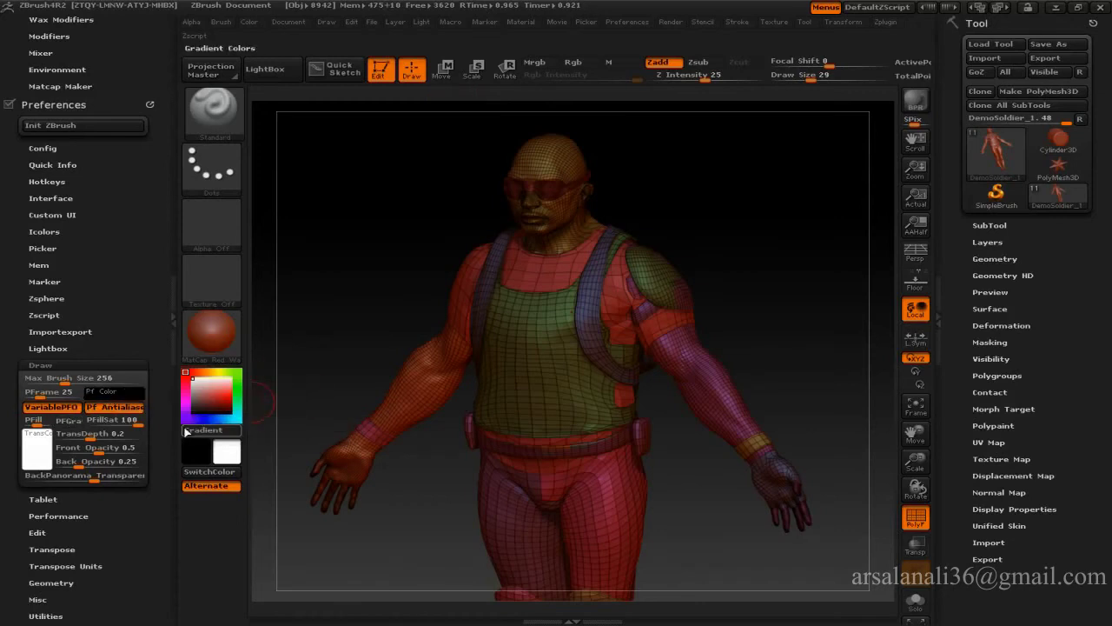
# - Try red and then green polyframe line colours using the colour picker and Pf Color
pyautogui.click(235, 396)
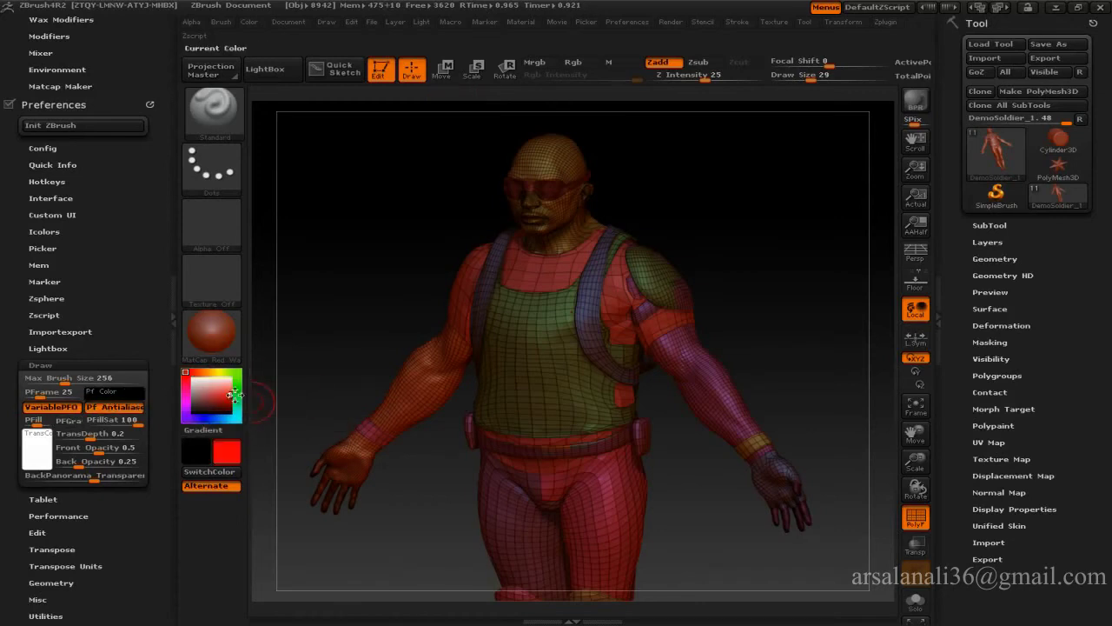
pyautogui.moveTo(234, 395); pyautogui.dragTo(235, 395)
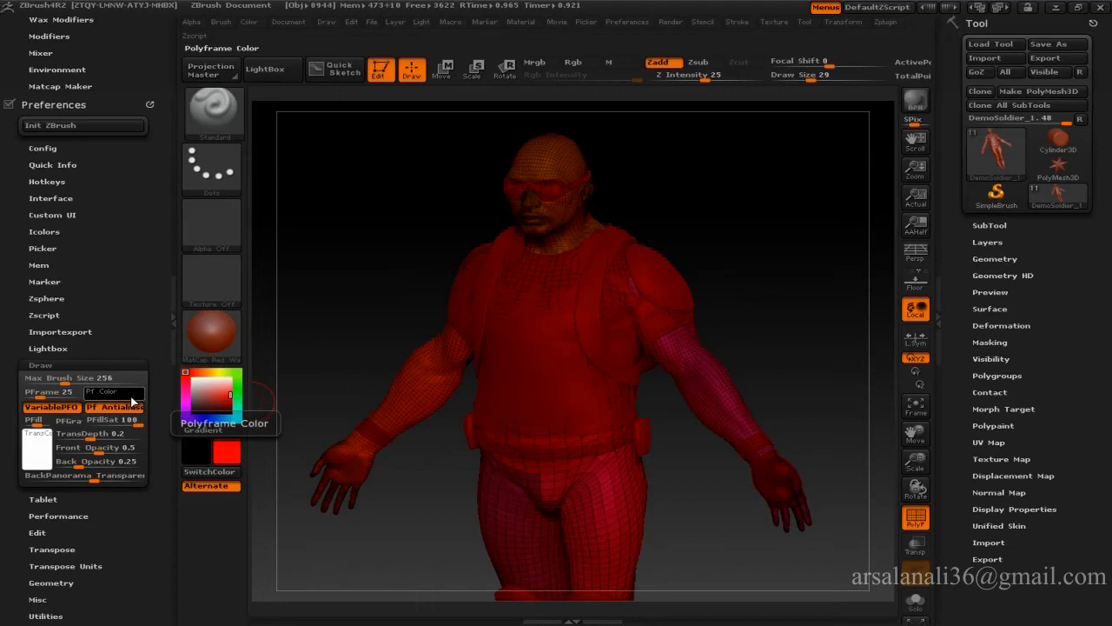
pyautogui.click(131, 399)
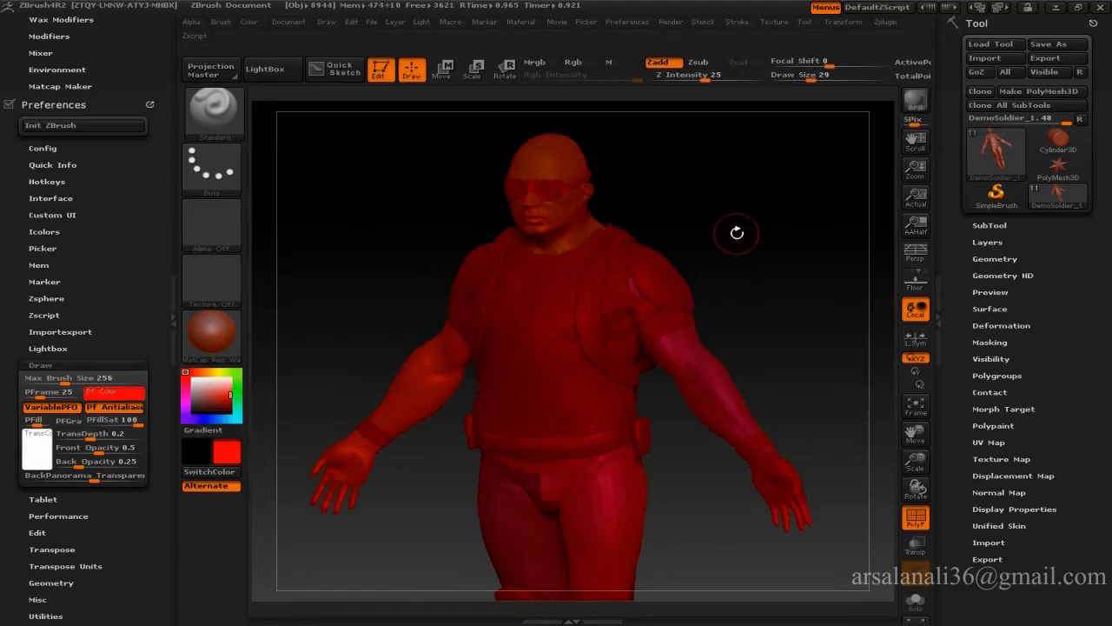
pyautogui.click(237, 374)
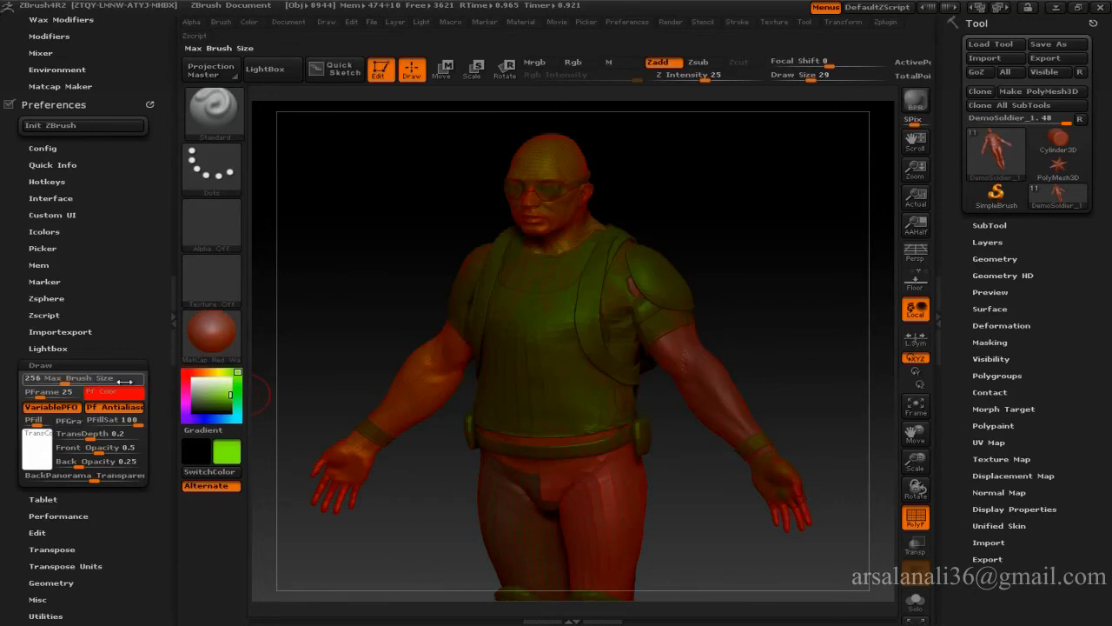
pyautogui.click(126, 398)
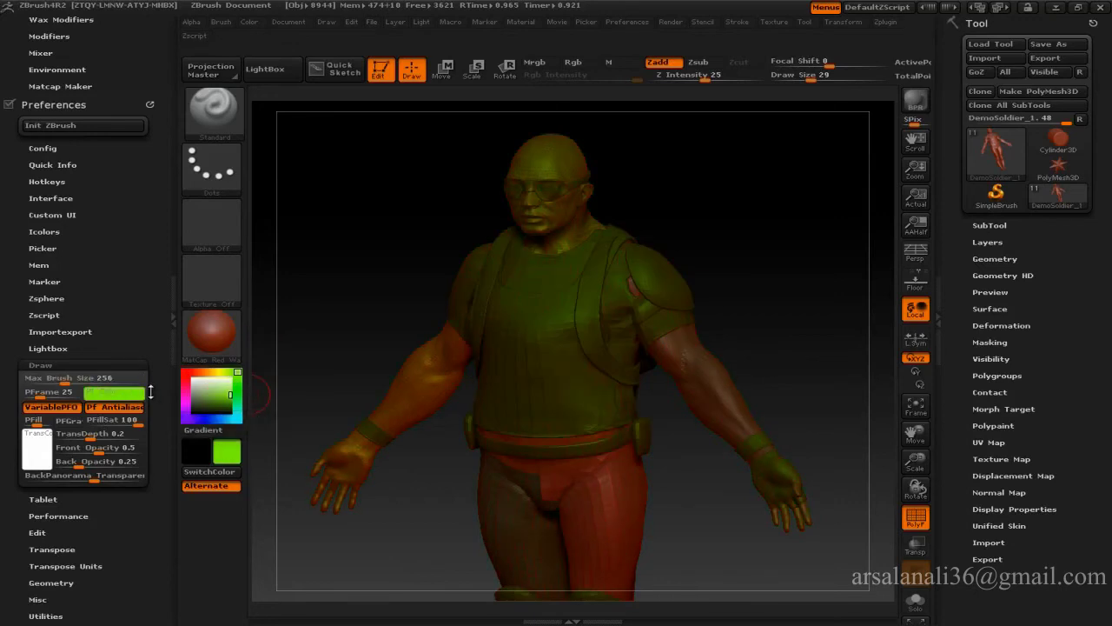
# - Test white polyframe lines, then settle on black, checking each with a BPR render
pyautogui.click(197, 379)
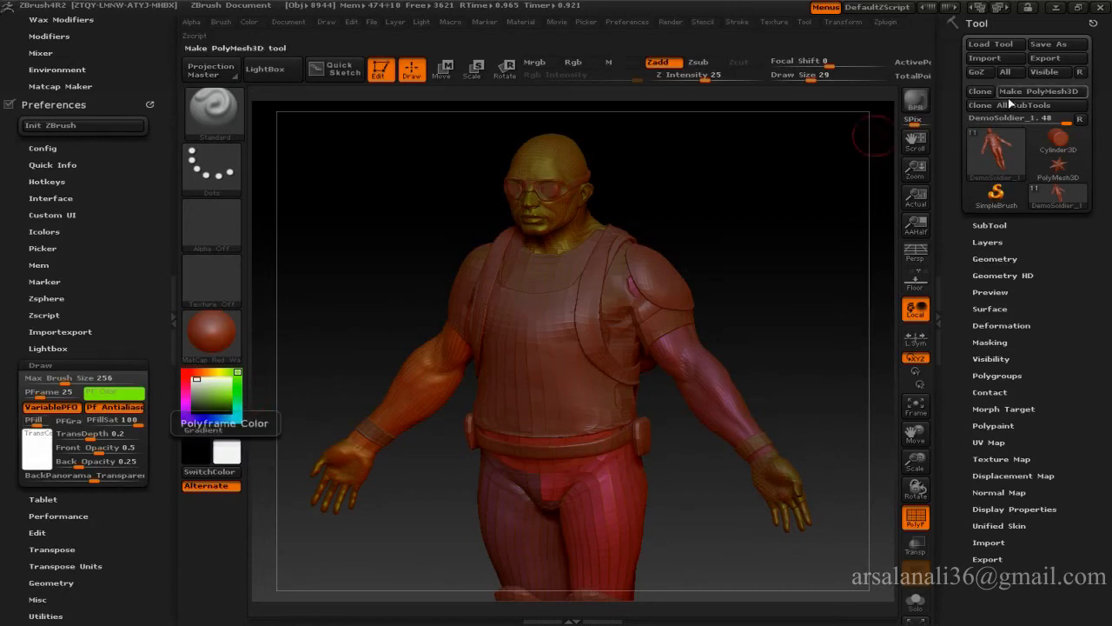
pyautogui.click(915, 101)
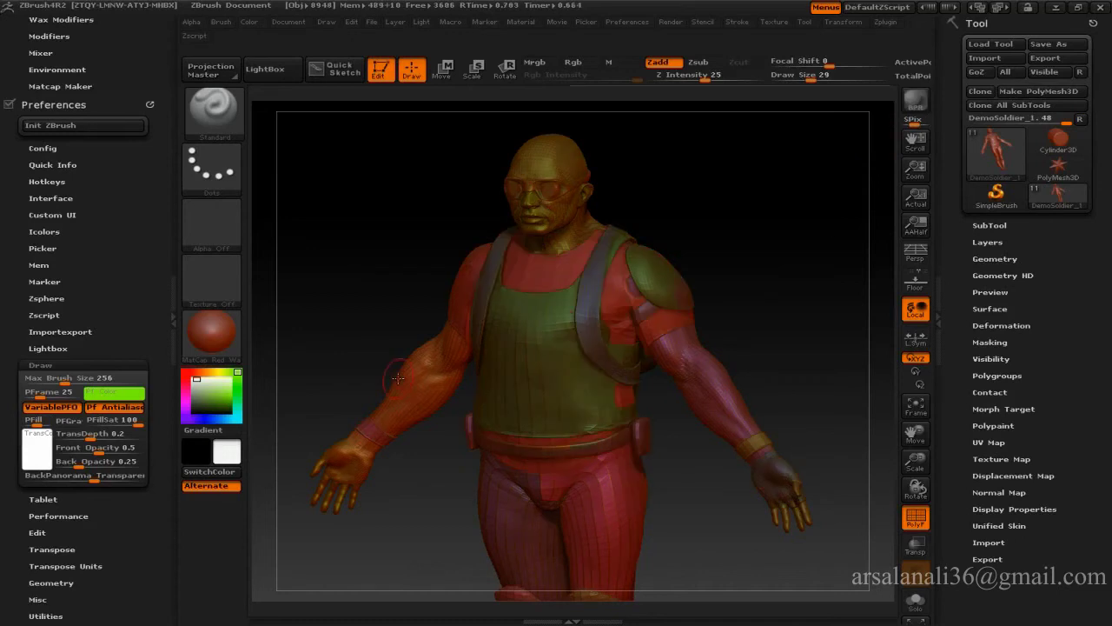
pyautogui.click(190, 382)
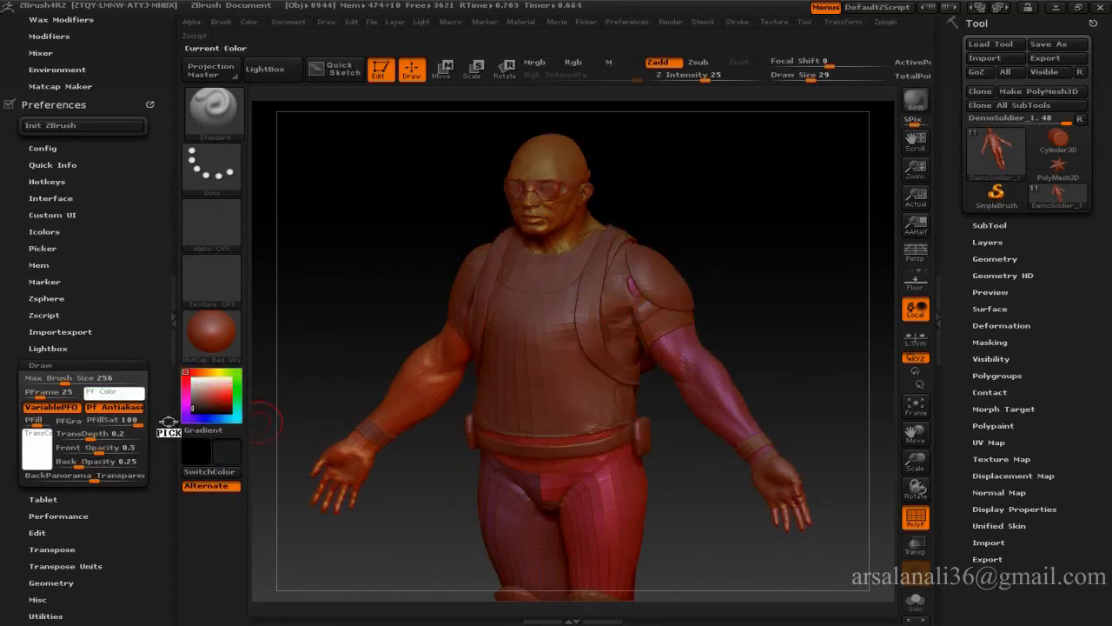
pyautogui.click(193, 409)
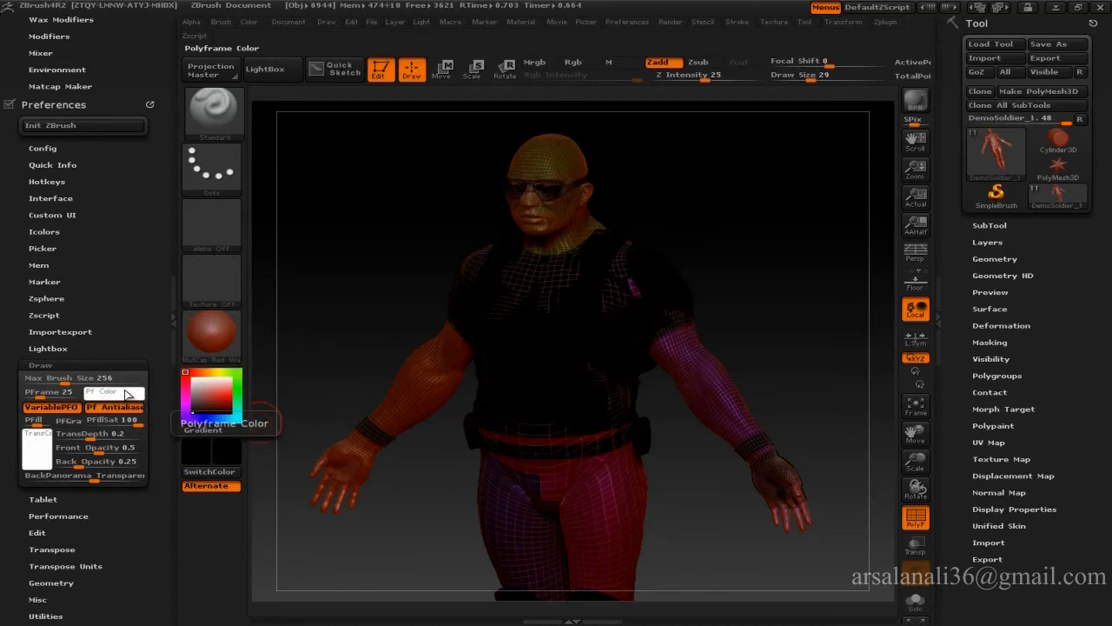
pyautogui.click(910, 106)
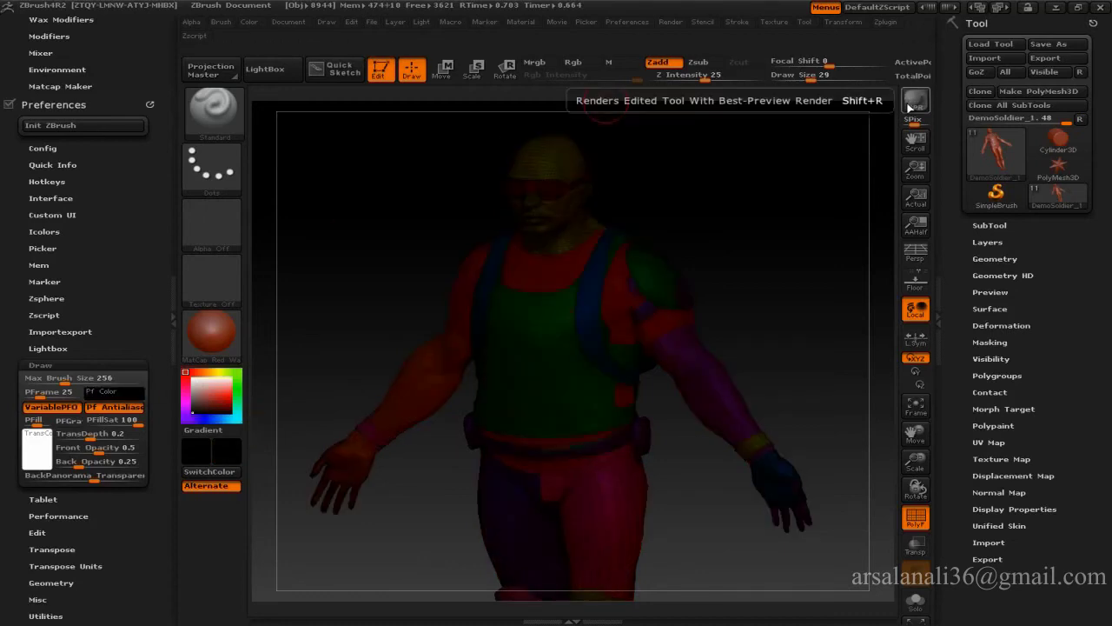
pyautogui.click(185, 374)
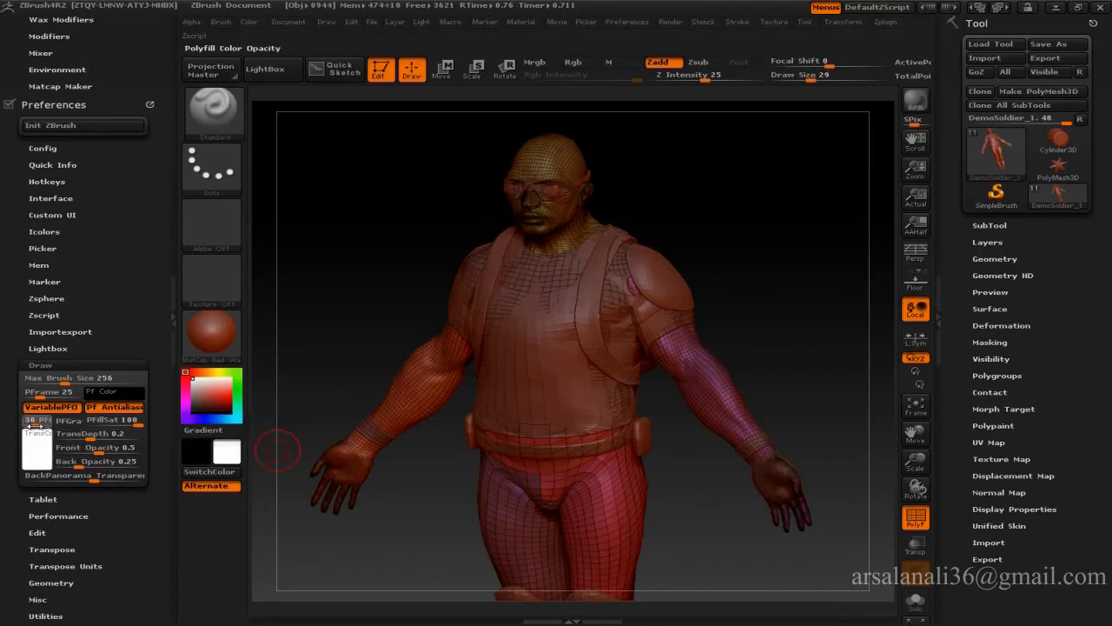
# - Raise the polyfill colour opacity, enable PFGray, and turn the soldier to face front
pyautogui.moveTo(33, 424); pyautogui.dragTo(40, 425)
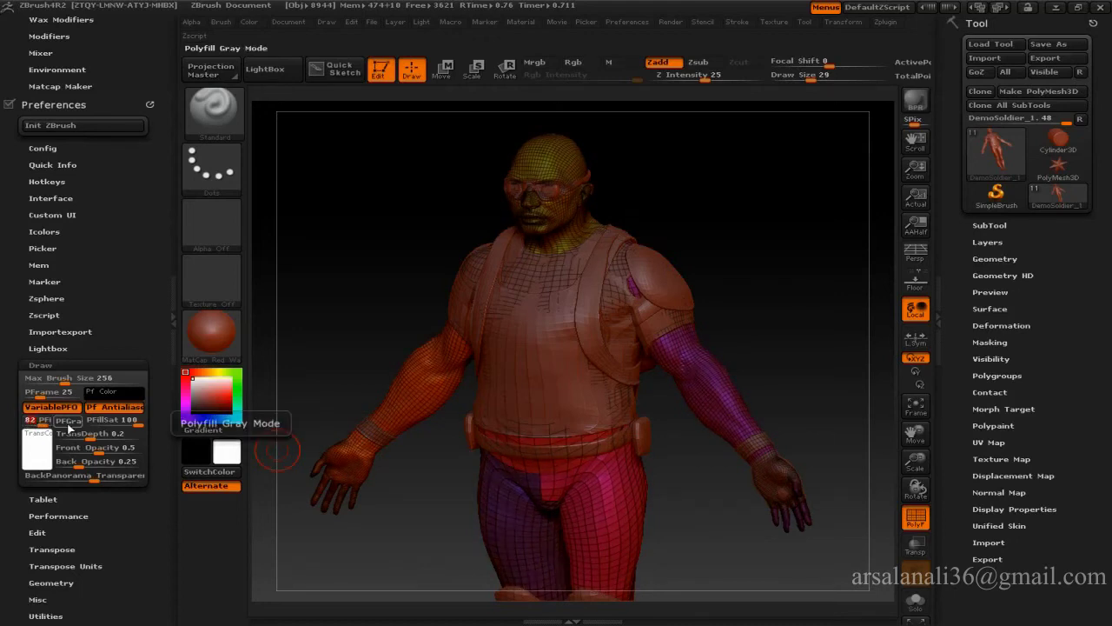
pyautogui.click(69, 421)
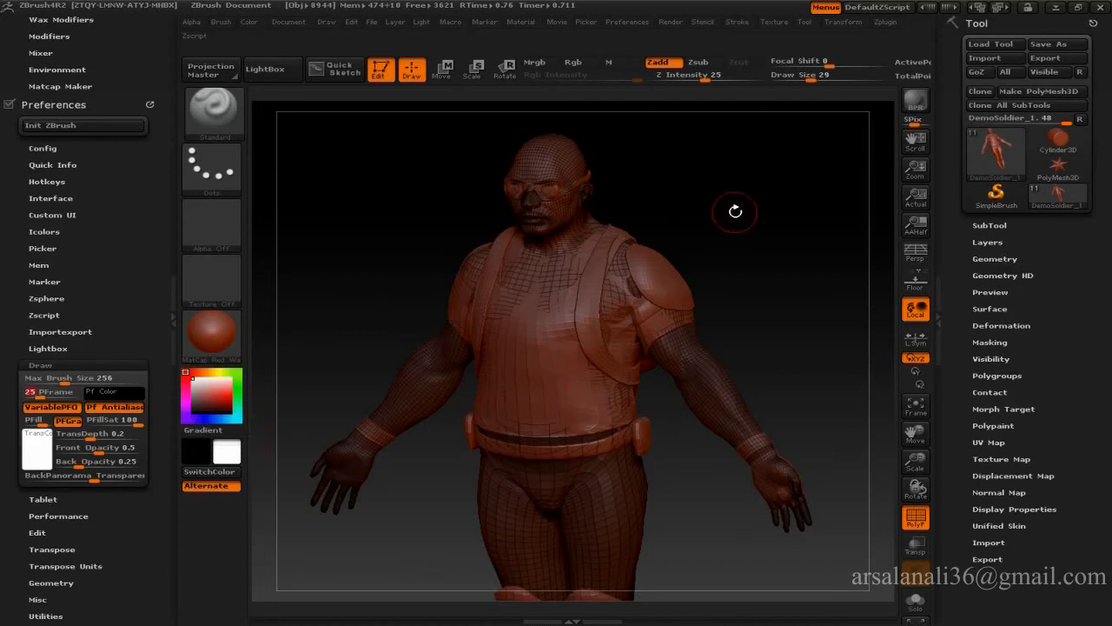
pyautogui.moveTo(735, 211); pyautogui.dragTo(765, 236)
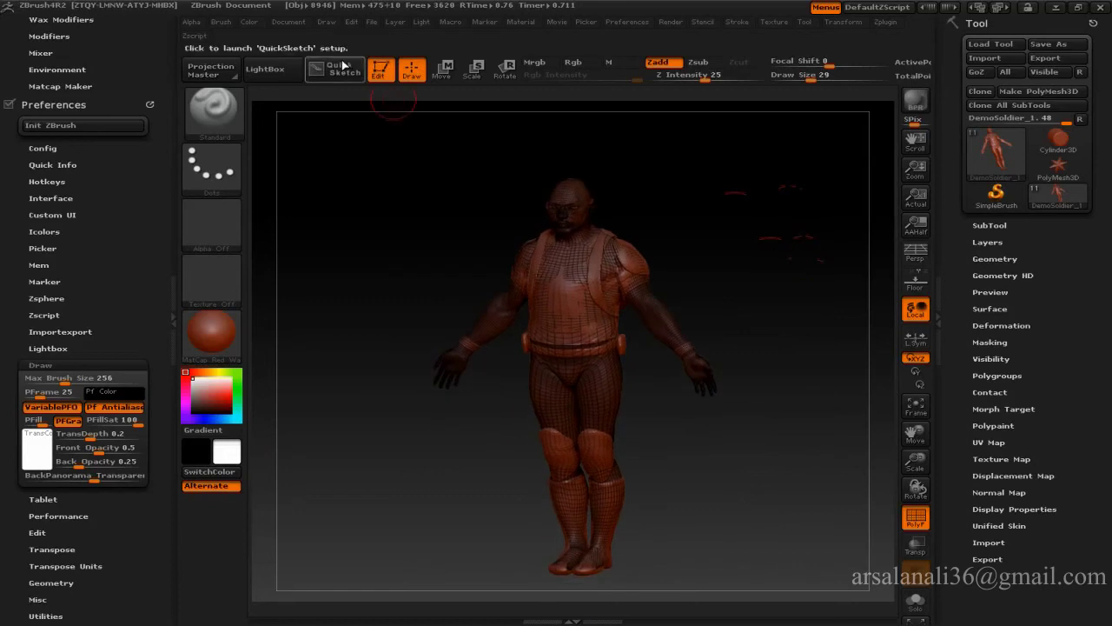
pyautogui.click(307, 22)
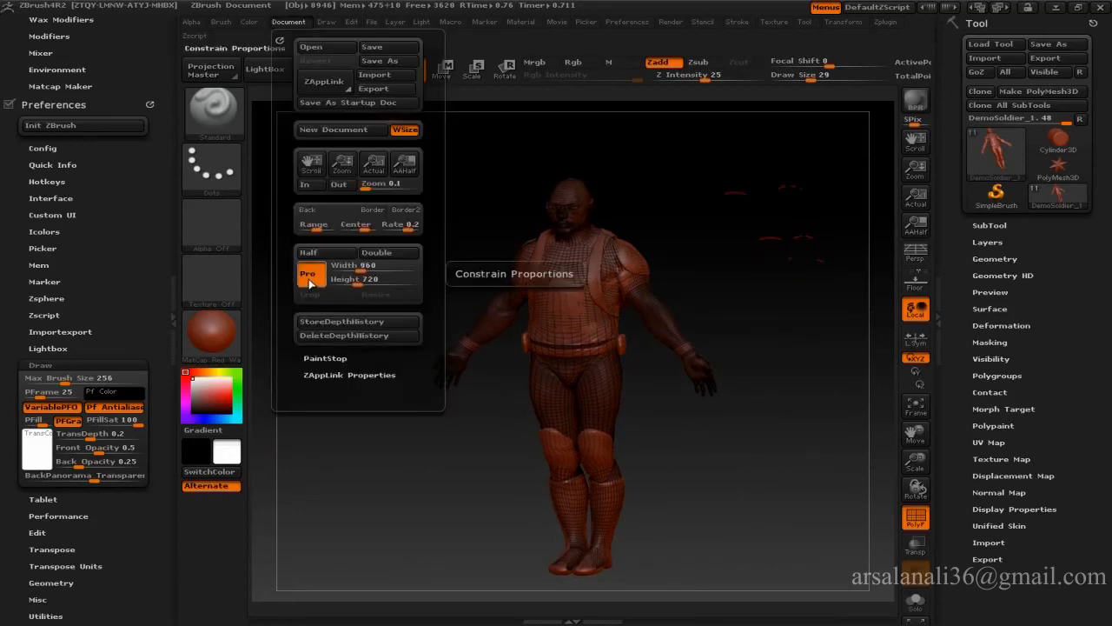
pyautogui.click(310, 278)
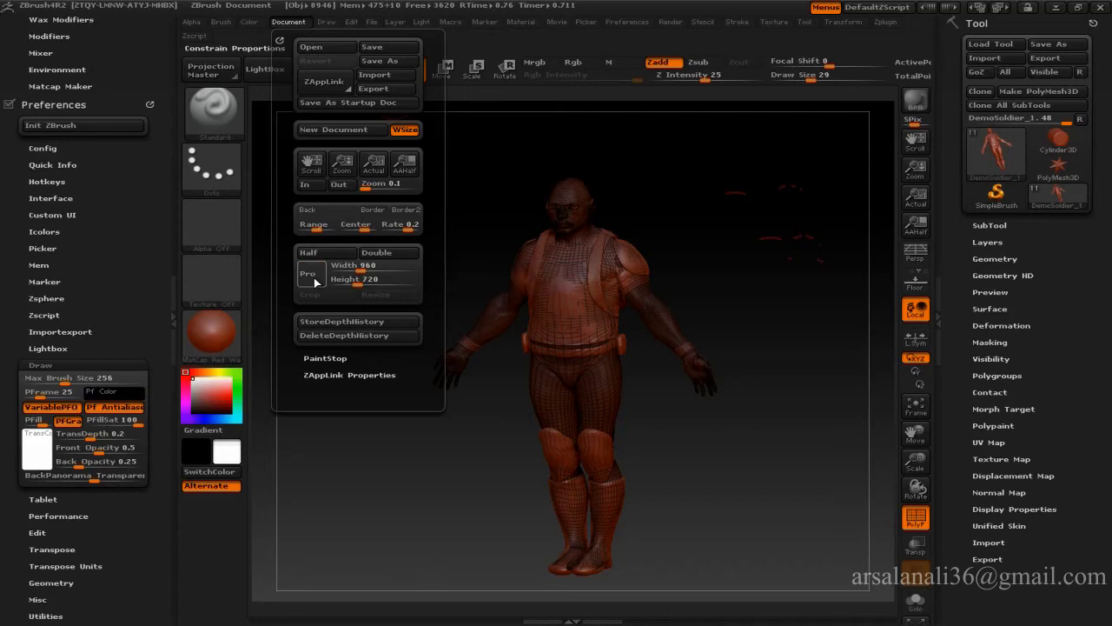
pyautogui.click(346, 268)
pyautogui.write('1280')
pyautogui.press('Tab')
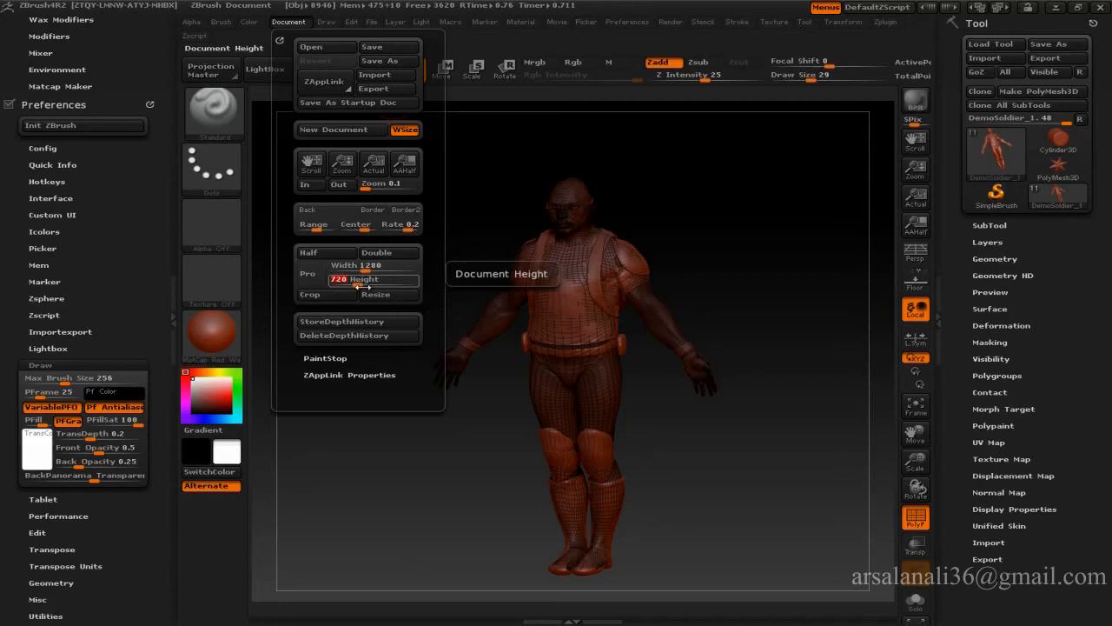
pyautogui.click(375, 293)
pyautogui.click(584, 382)
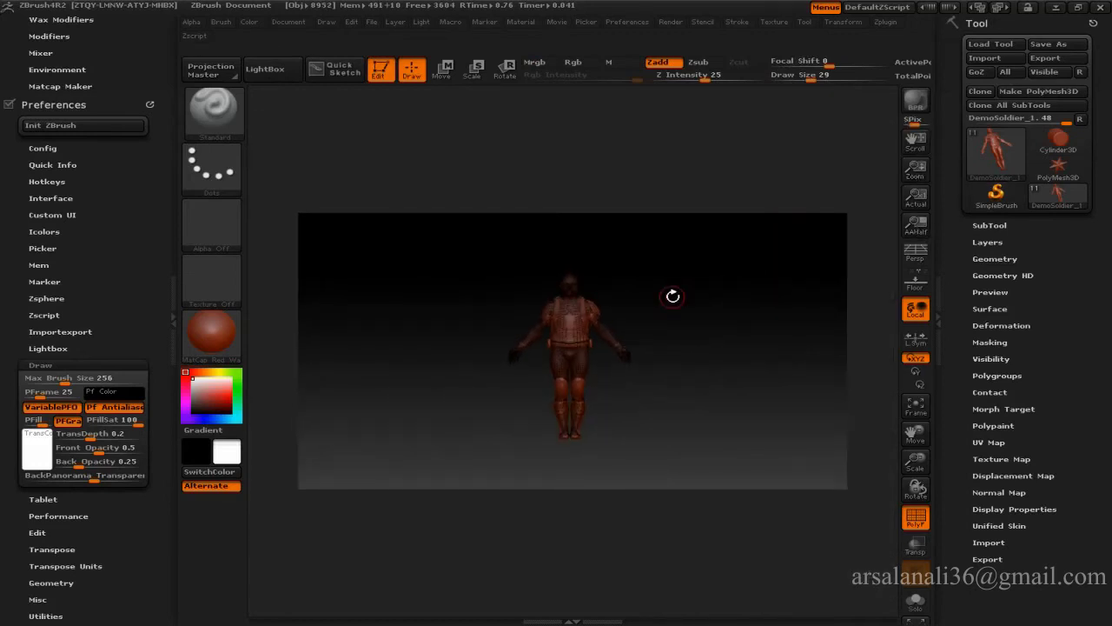
# - Orbit onto the soldier's upper body and render a BPR image of its wireframe
pyautogui.moveTo(739, 285); pyautogui.dragTo(762, 305)
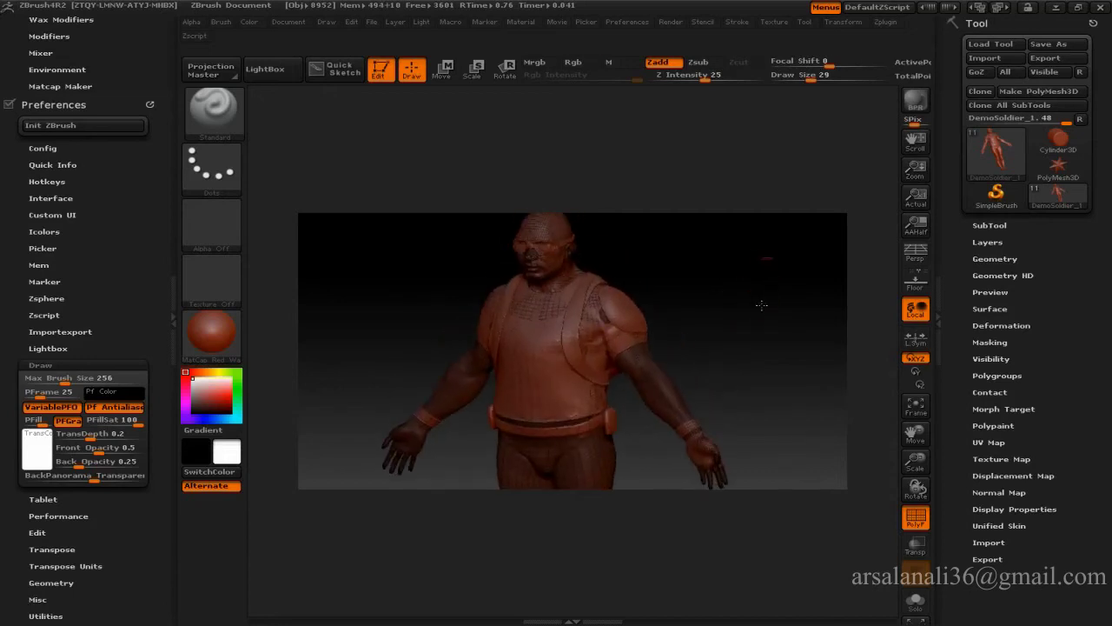
pyautogui.click(920, 104)
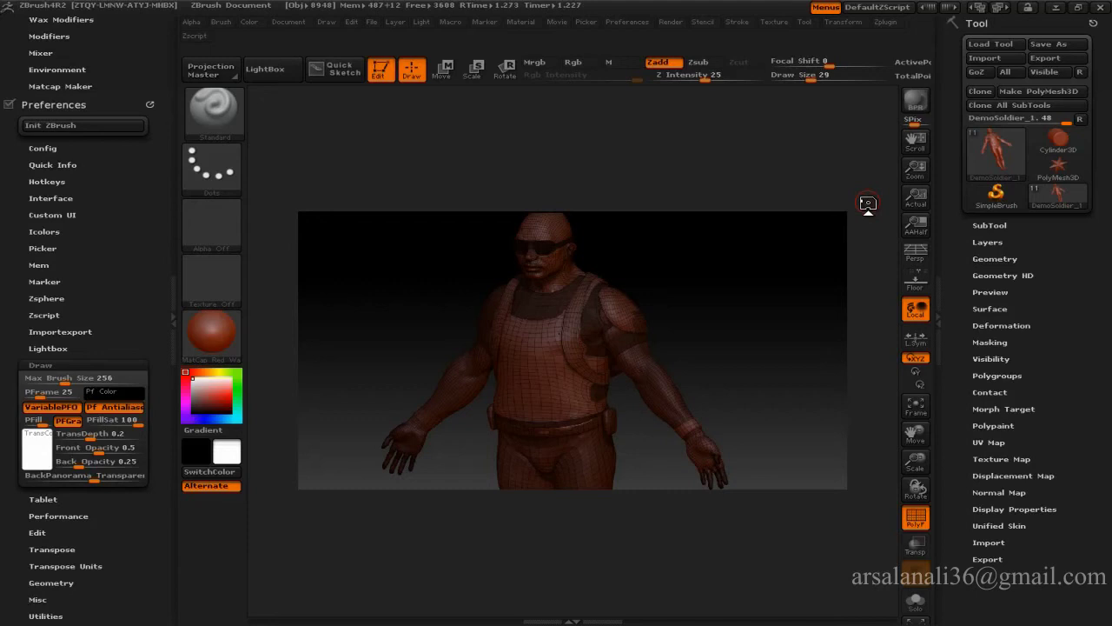
# - Select Flat Color, then use SubTool Master's Fill with Color & Material on all subtools
pyautogui.click(240, 355)
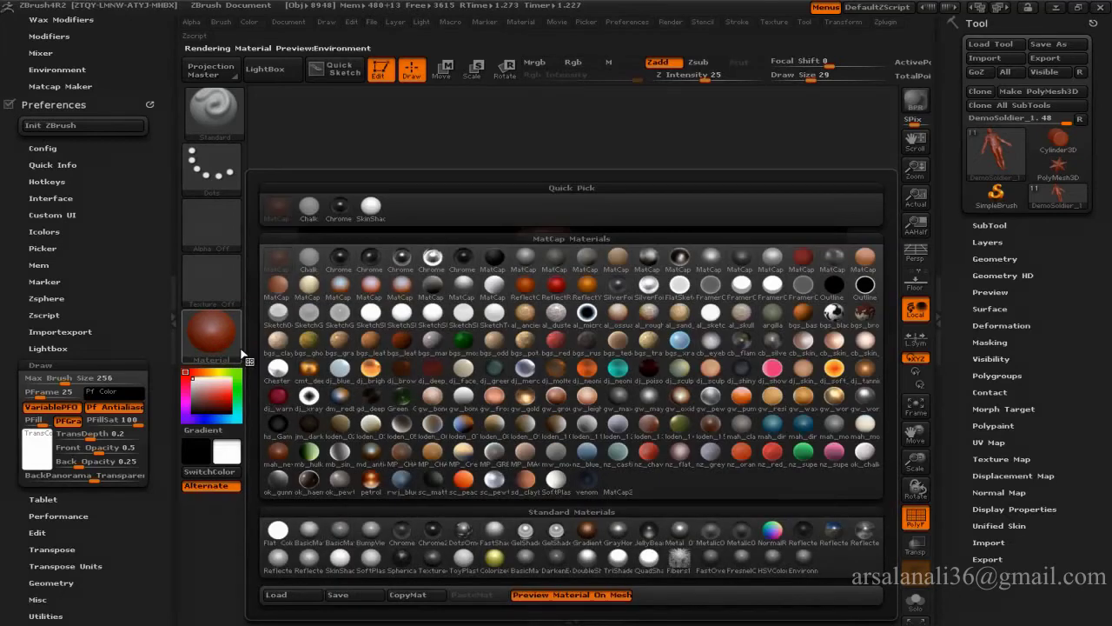
pyautogui.click(280, 530)
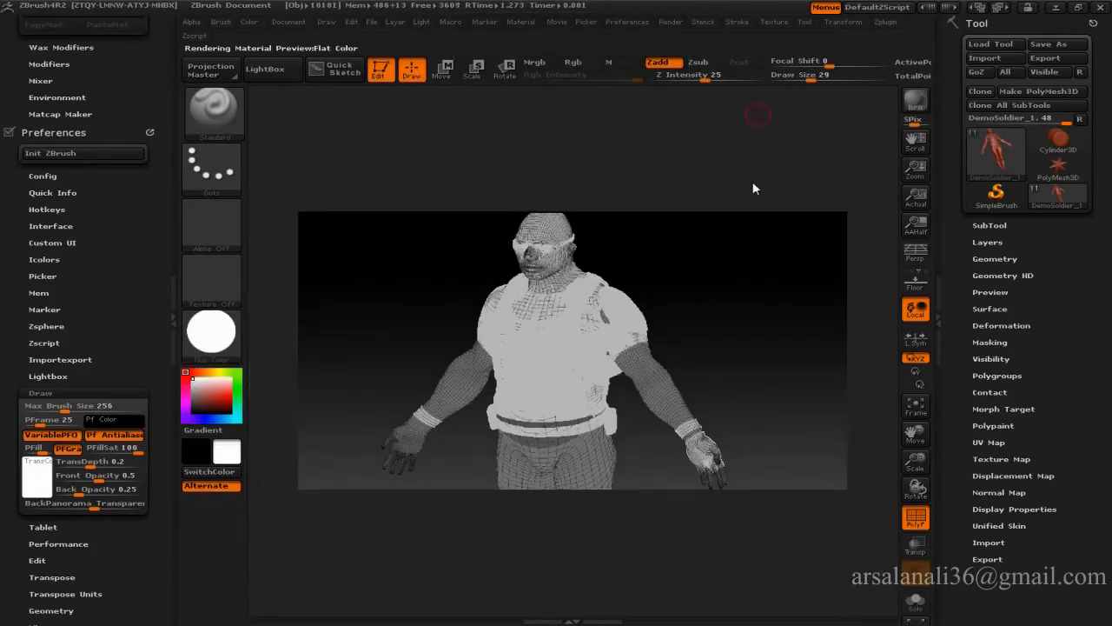
pyautogui.click(885, 23)
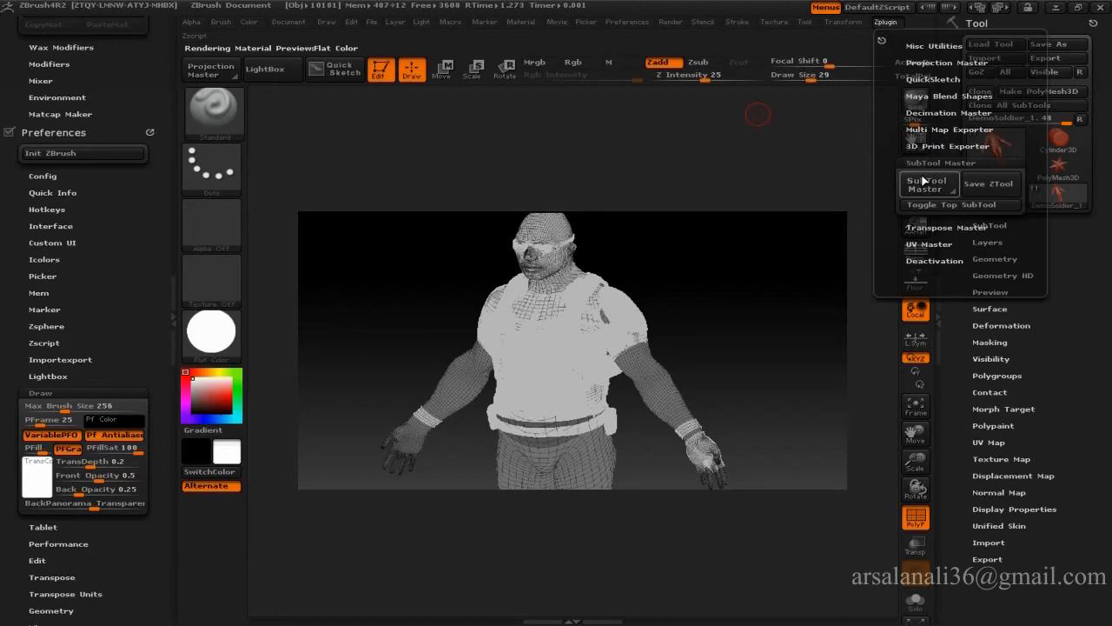
pyautogui.click(923, 178)
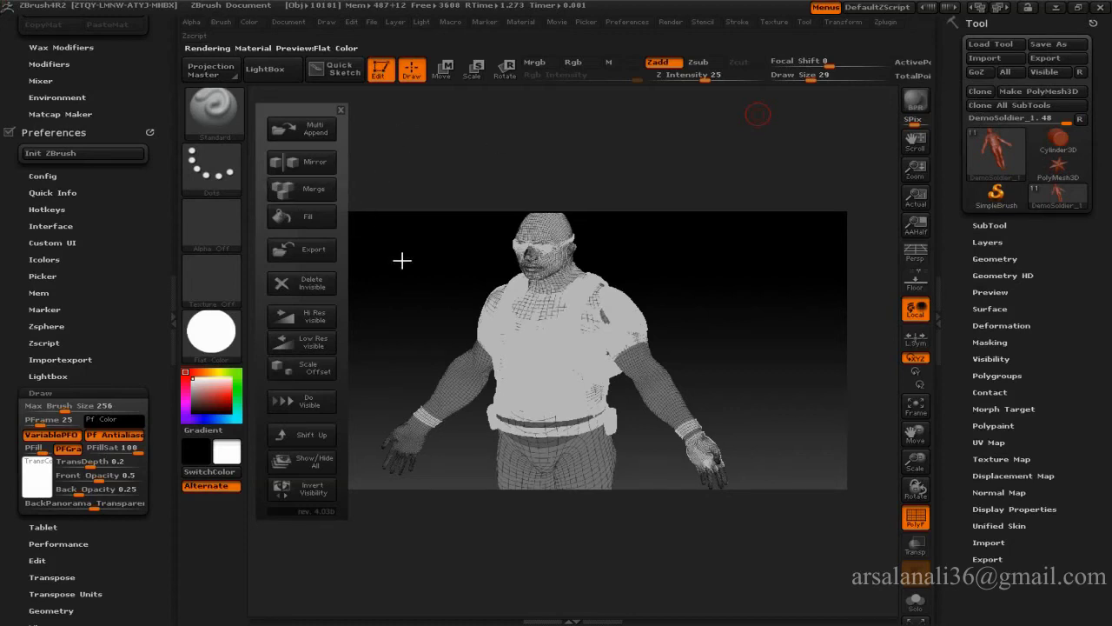
pyautogui.click(324, 223)
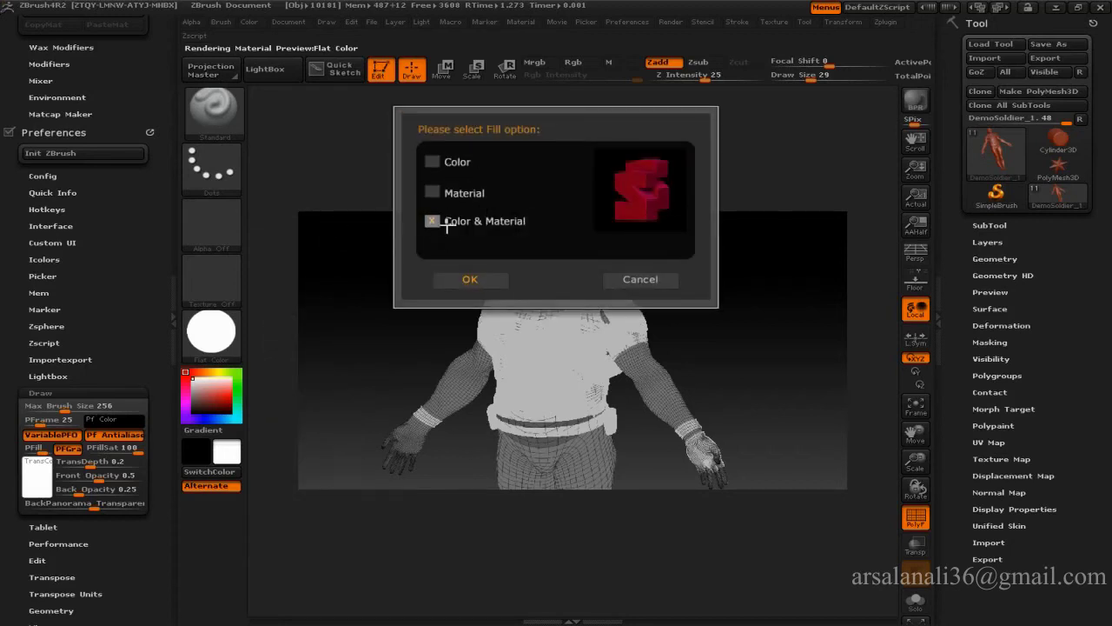
pyautogui.click(440, 224)
pyautogui.click(445, 279)
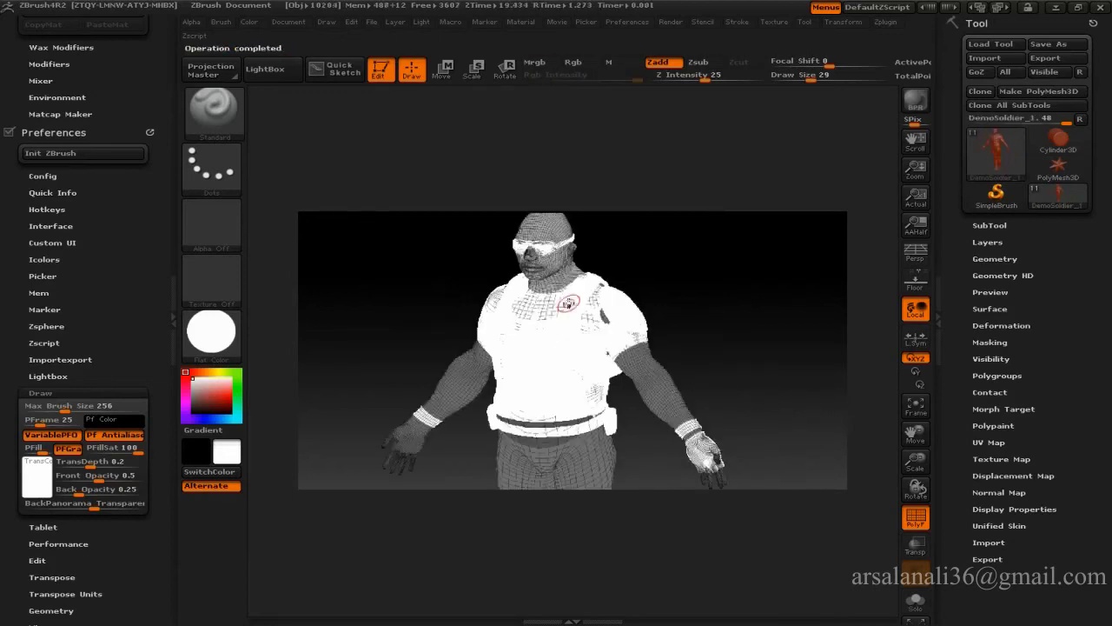
# - Turn off the polyframe wireframe with Shift+F and zoom out to frame the soldier
pyautogui.hotkey('shift', 'f')
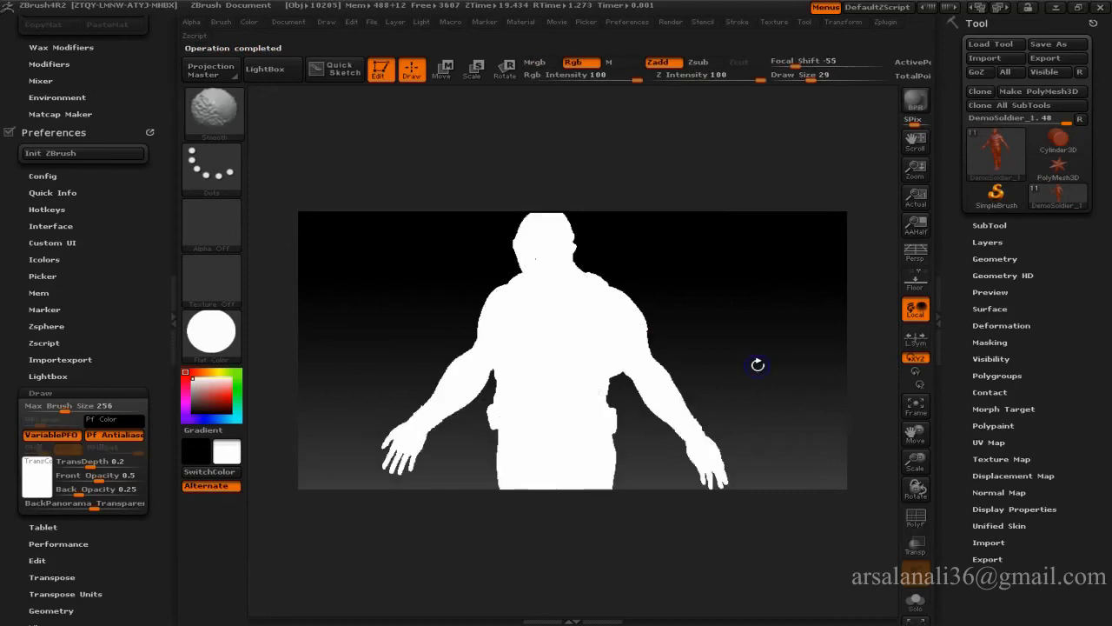
pyautogui.moveTo(782, 350)
pyautogui.mouseDown()
pyautogui.moveTo(765, 290)
pyautogui.moveTo(774, 391)
pyautogui.moveTo(739, 408)
pyautogui.moveTo(716, 398)
pyautogui.mouseUp()
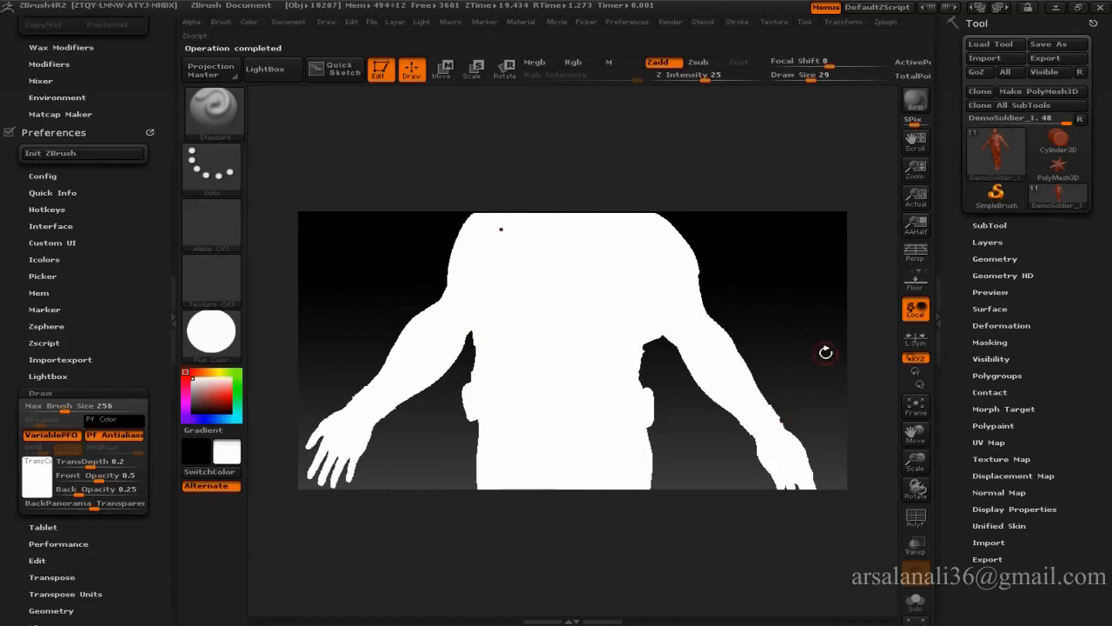
pyautogui.keyDown('alt'); pyautogui.moveTo(826, 375); pyautogui.dragTo(797, 325); pyautogui.keyUp('alt')
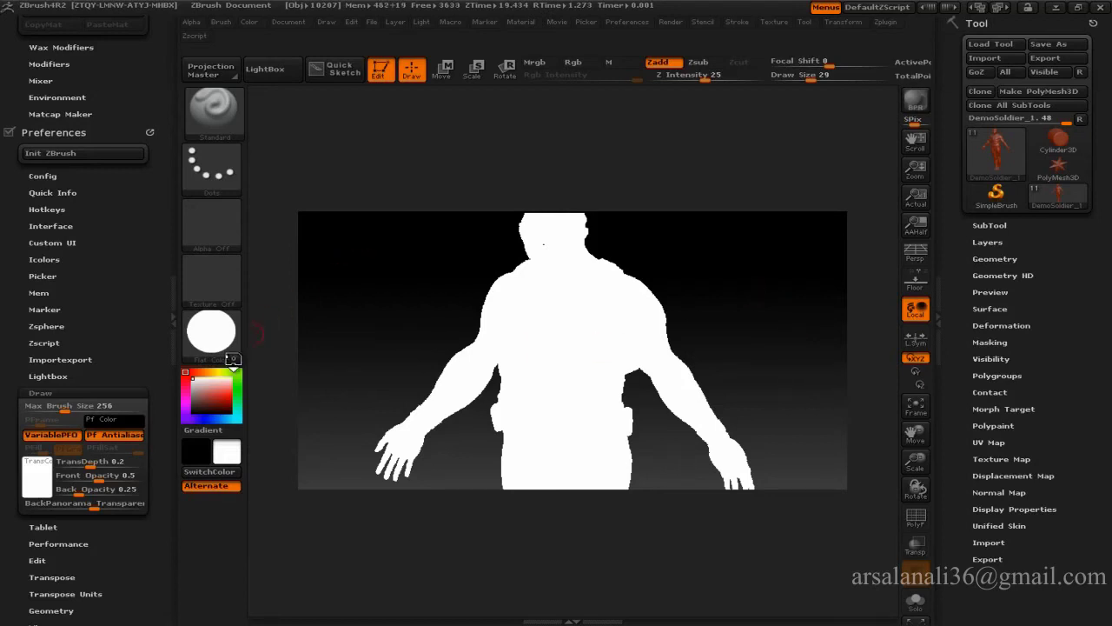
# - Apply the SkinShade4 material and zoom out to see the whole body
pyautogui.moveTo(147, 335); pyautogui.dragTo(144, 174)
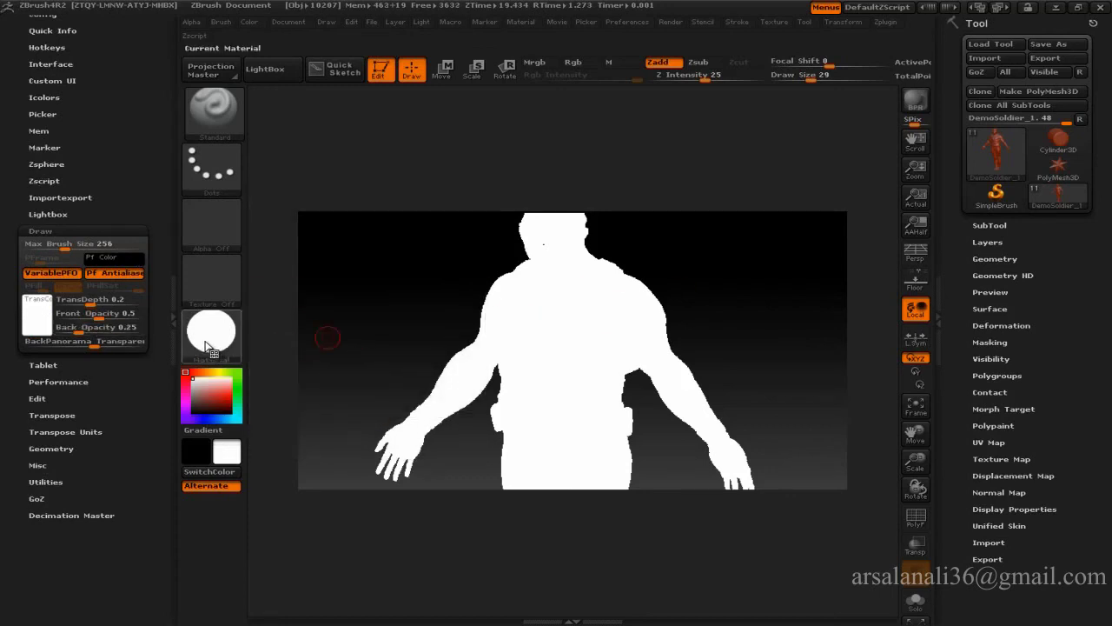
pyautogui.click(215, 356)
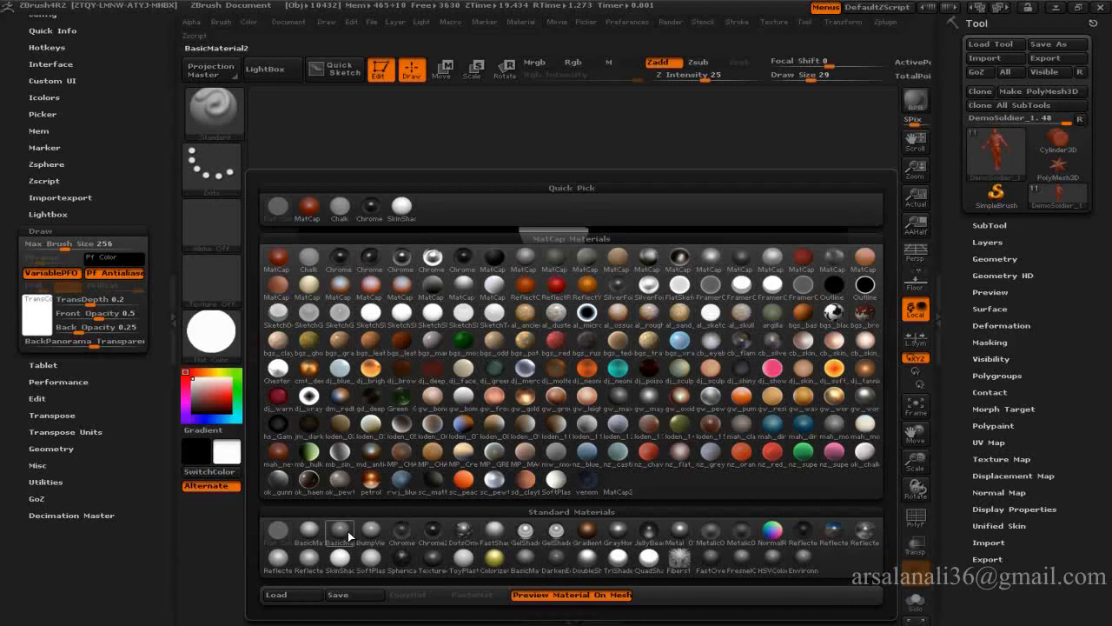
pyautogui.click(345, 558)
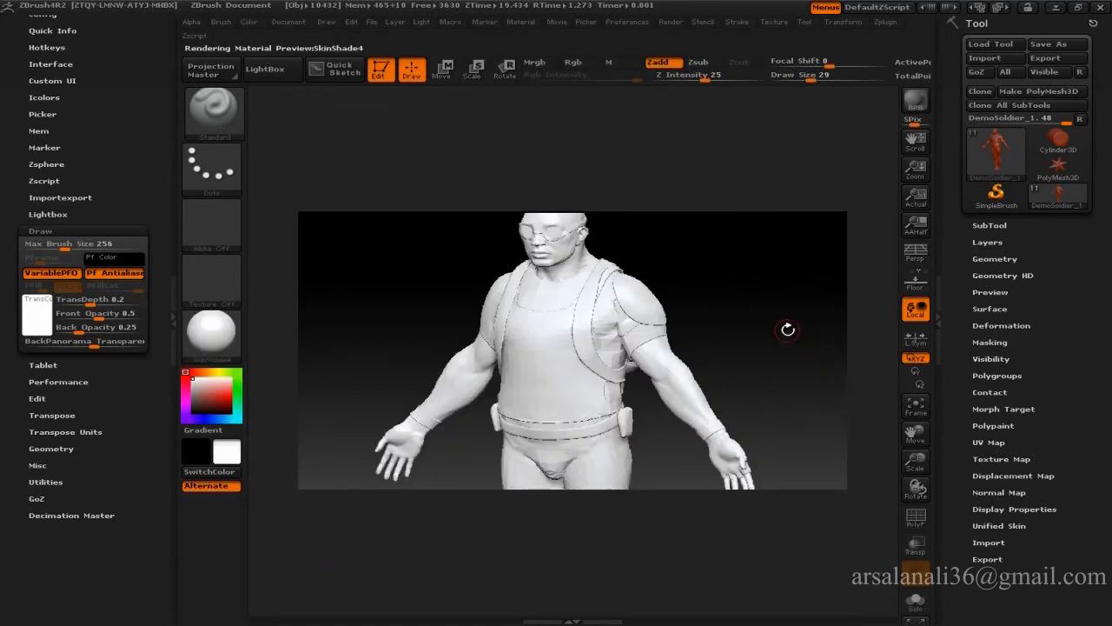
pyautogui.keyDown('alt'); pyautogui.moveTo(688, 337); pyautogui.dragTo(675, 231); pyautogui.keyUp('alt')
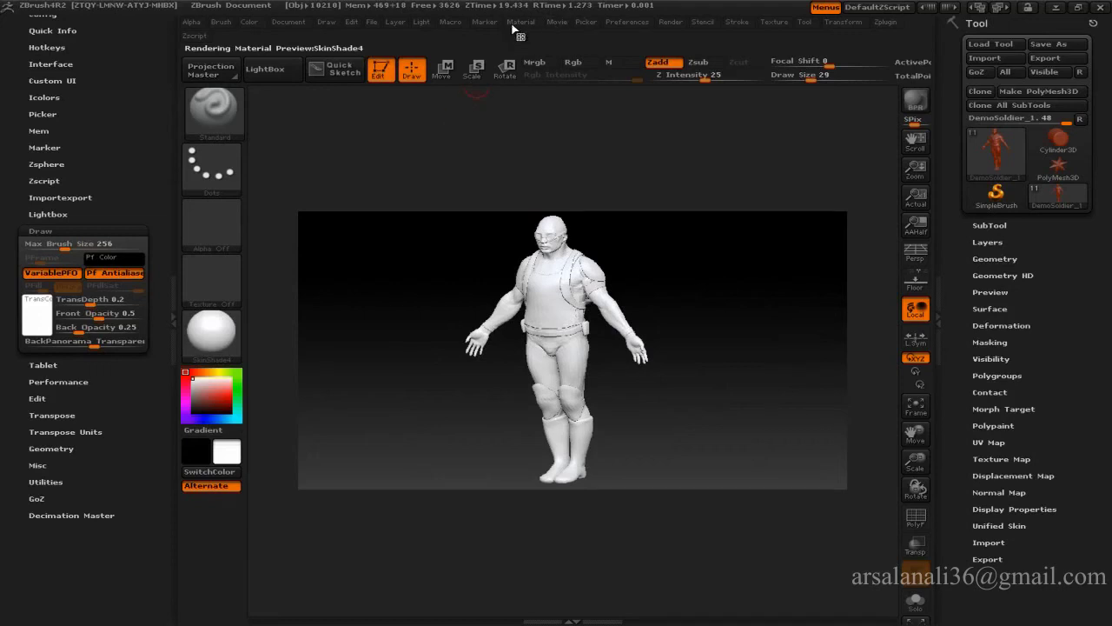
pyautogui.moveTo(701, 335); pyautogui.dragTo(586, 301)
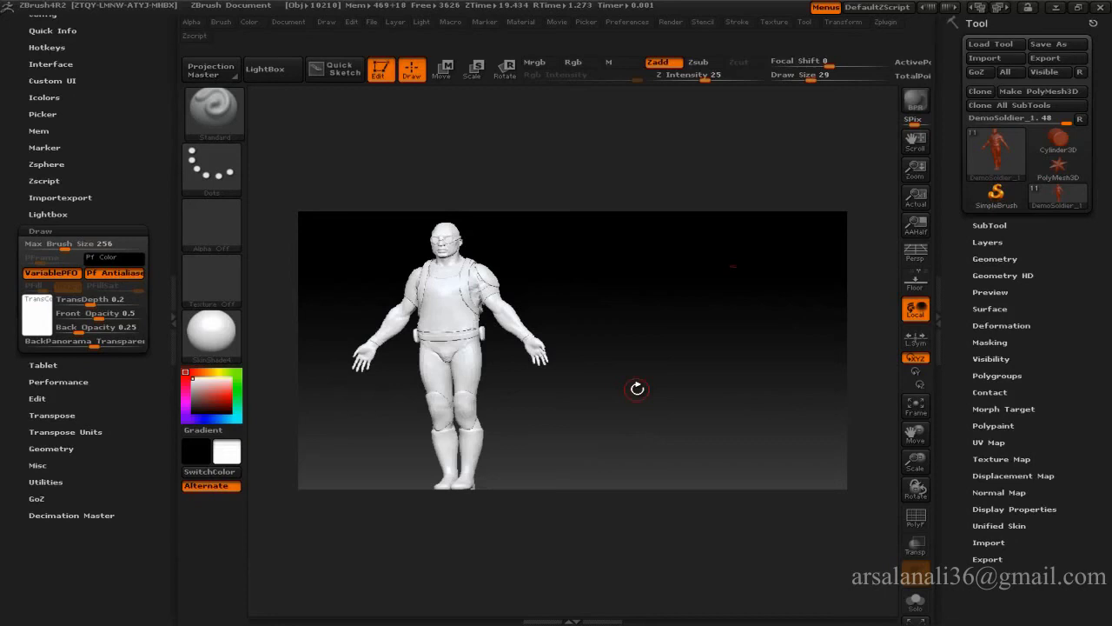
pyautogui.keyDown('alt'); pyautogui.moveTo(638, 390); pyautogui.dragTo(670, 385); pyautogui.keyUp('alt')
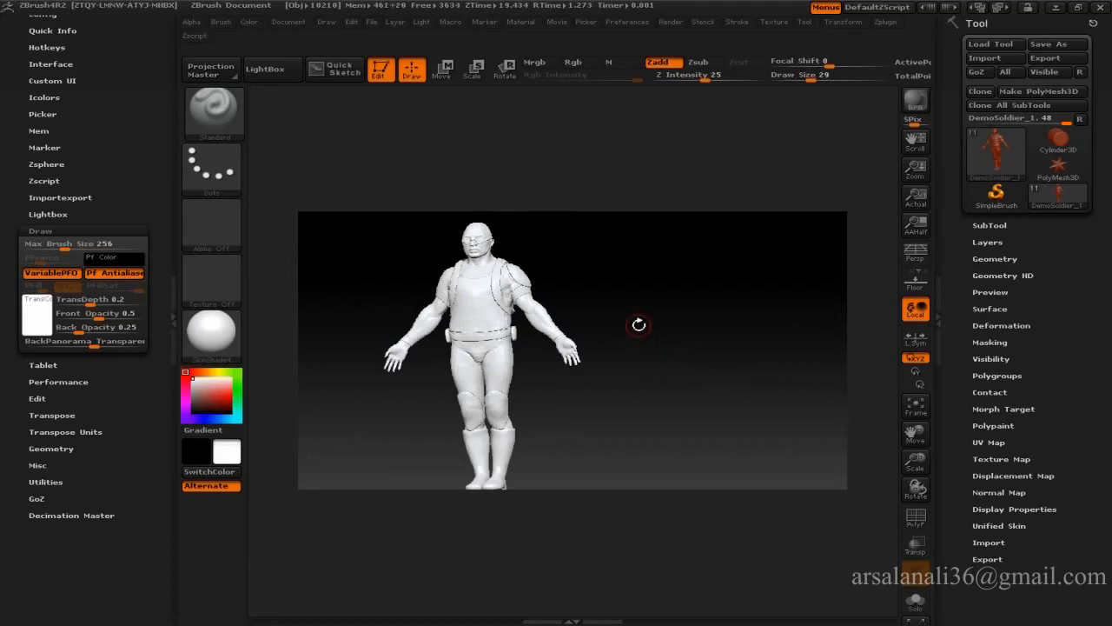
# - Dock the Movie menu in the left tray and show the TimeLine's Camera track
pyautogui.click(555, 22)
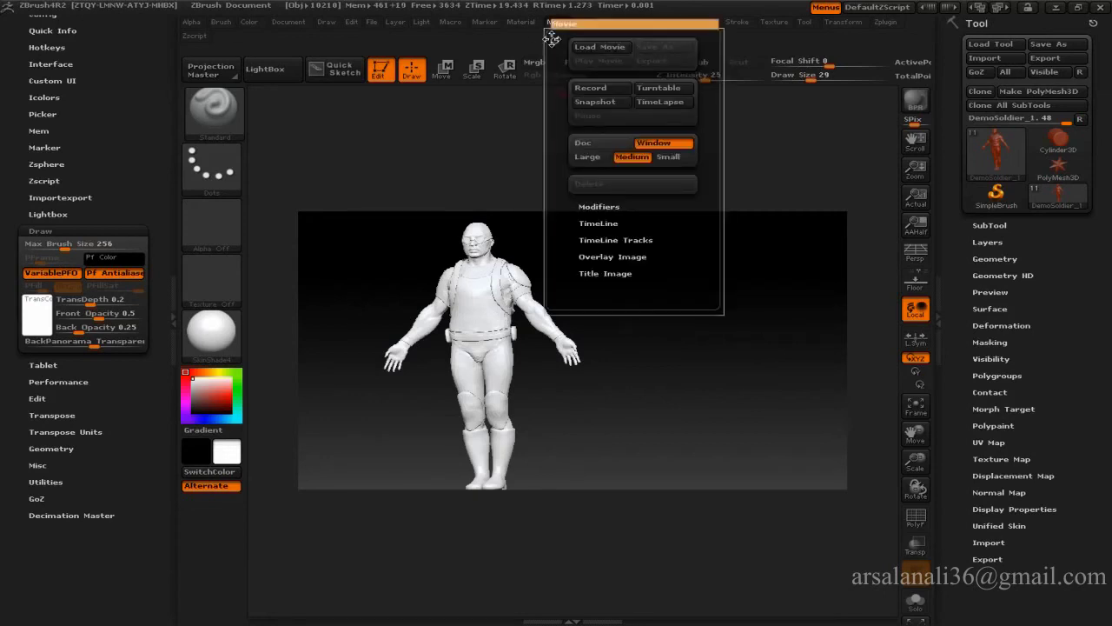
pyautogui.click(556, 40)
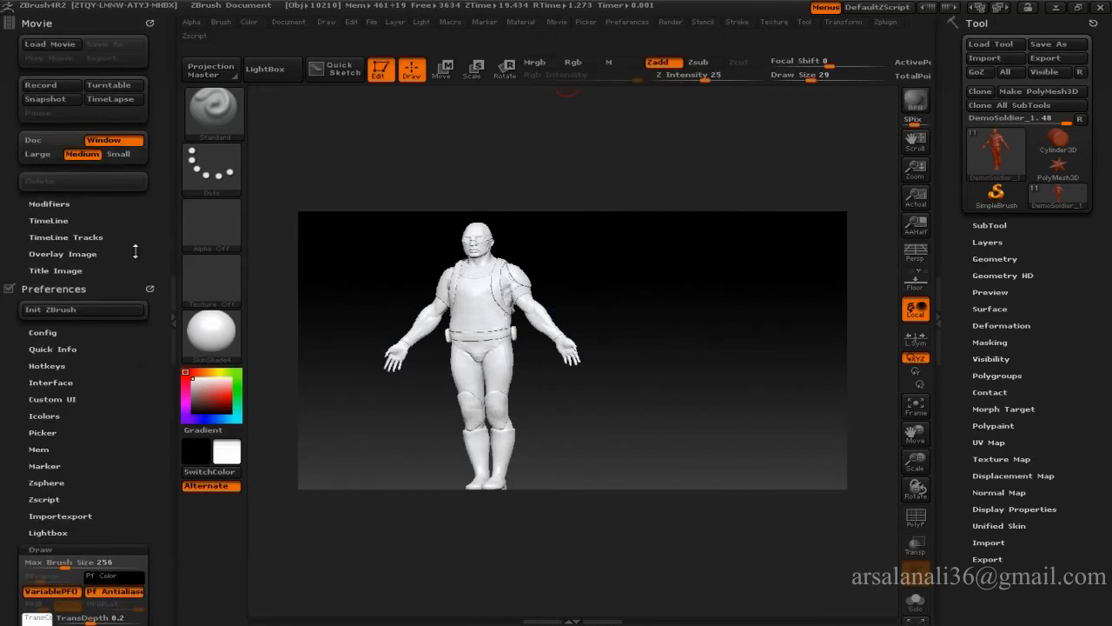
pyautogui.moveTo(135, 251); pyautogui.dragTo(133, 291)
pyautogui.click(79, 266)
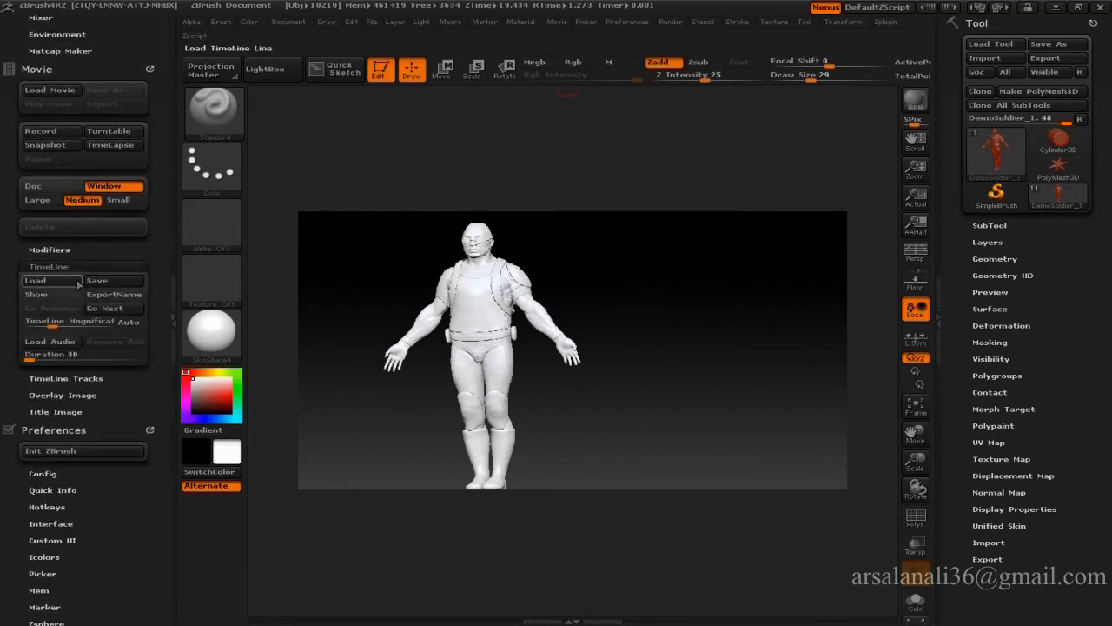
pyautogui.click(59, 296)
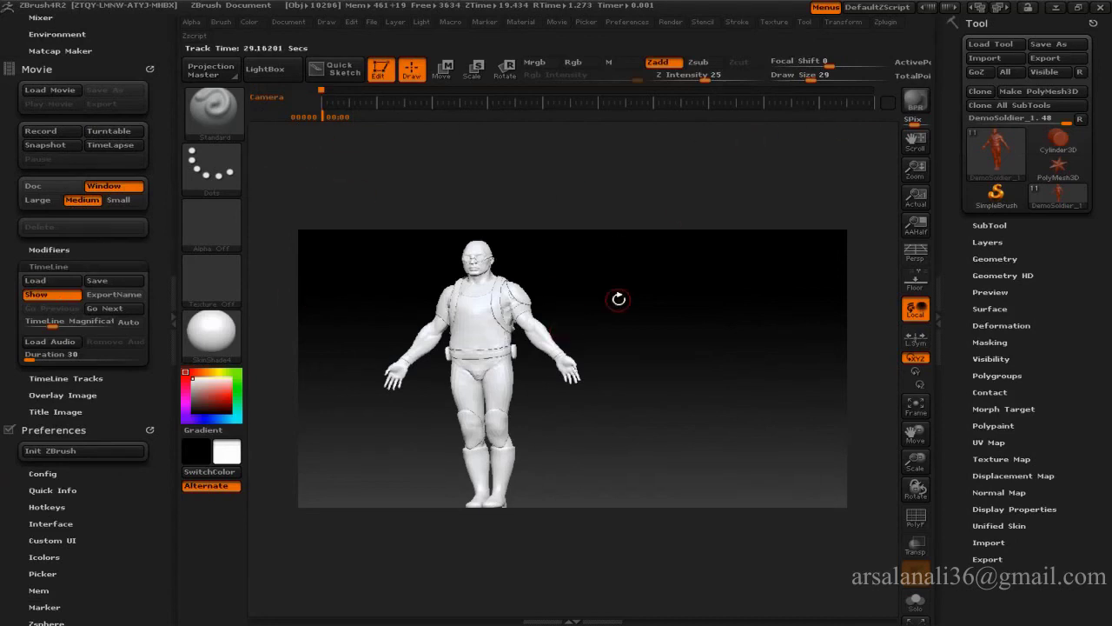
pyautogui.keyDown('alt'); pyautogui.moveTo(604, 286); pyautogui.dragTo(666, 273); pyautogui.keyUp('alt')
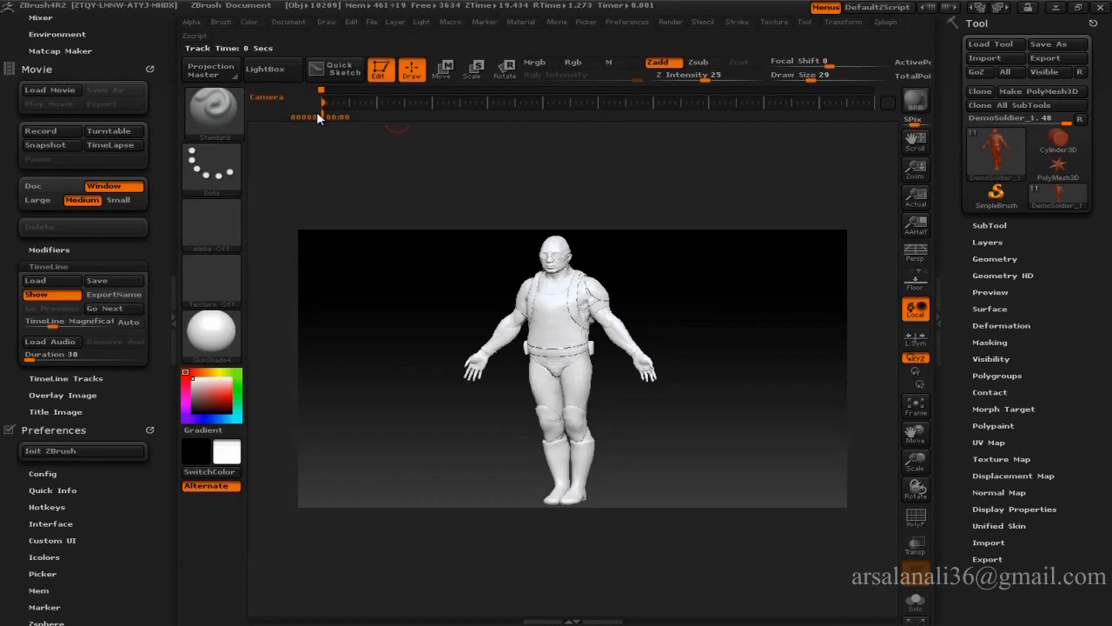
# - Add a camera key, orbit to a three-quarter view, then return to the first key at 00:00
pyautogui.click(368, 104)
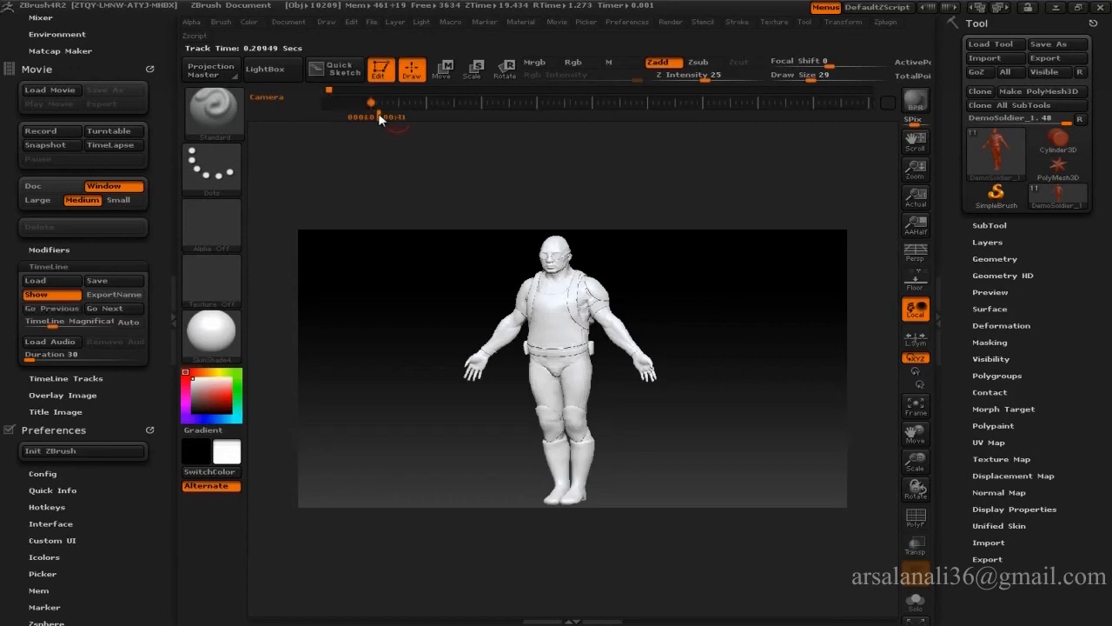
pyautogui.moveTo(633, 358); pyautogui.dragTo(782, 295)
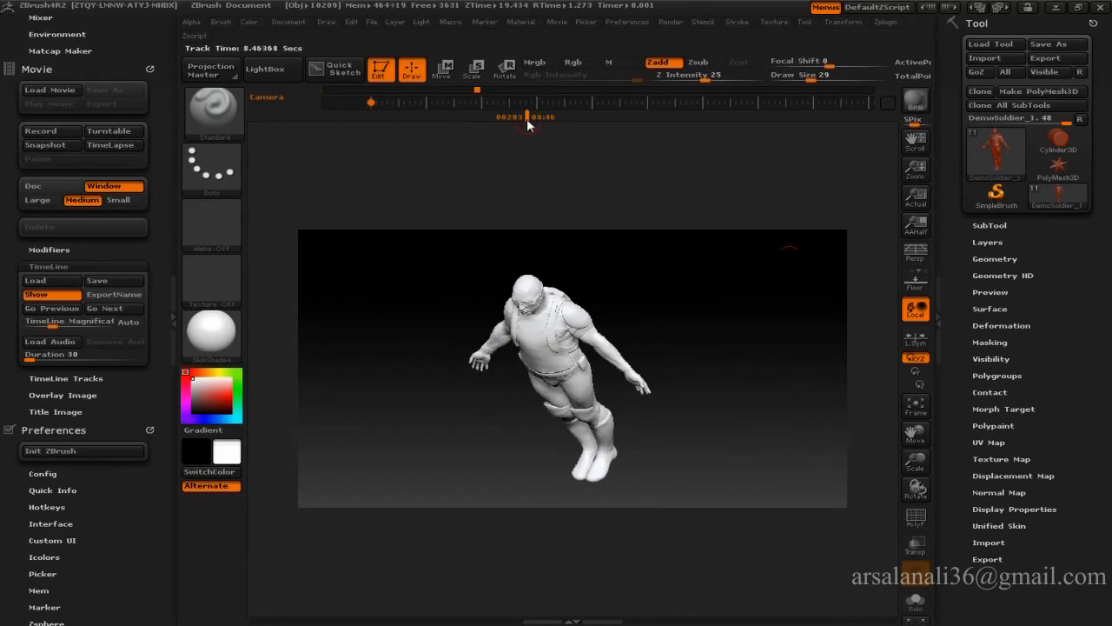
pyautogui.click(370, 103)
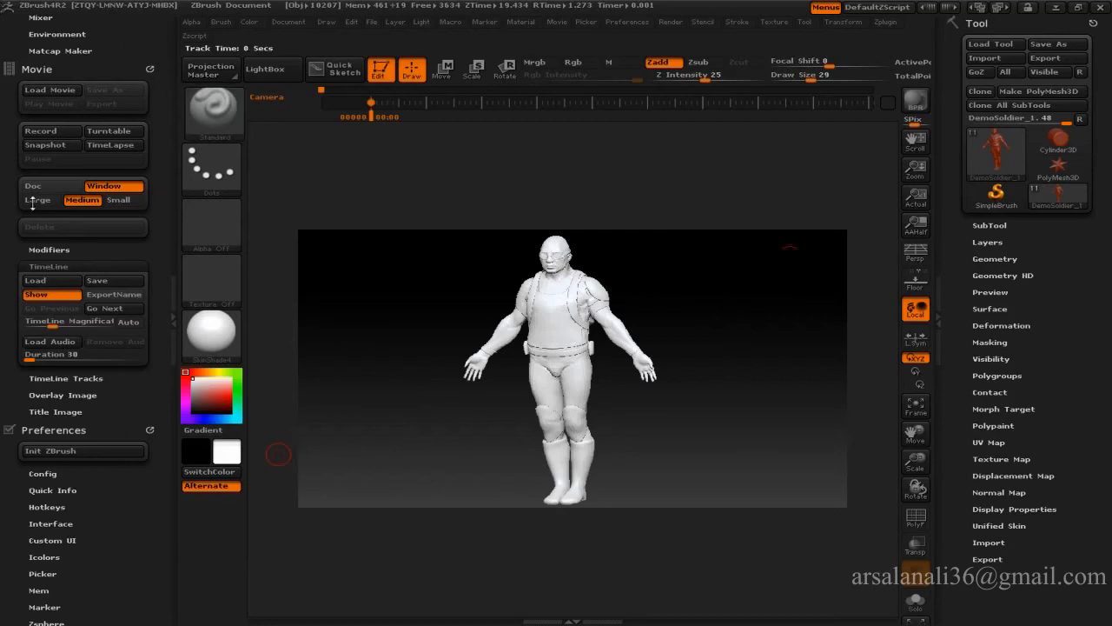
# - Set a 60-second movie duration, recording the document only at Large size
pyautogui.click(66, 356)
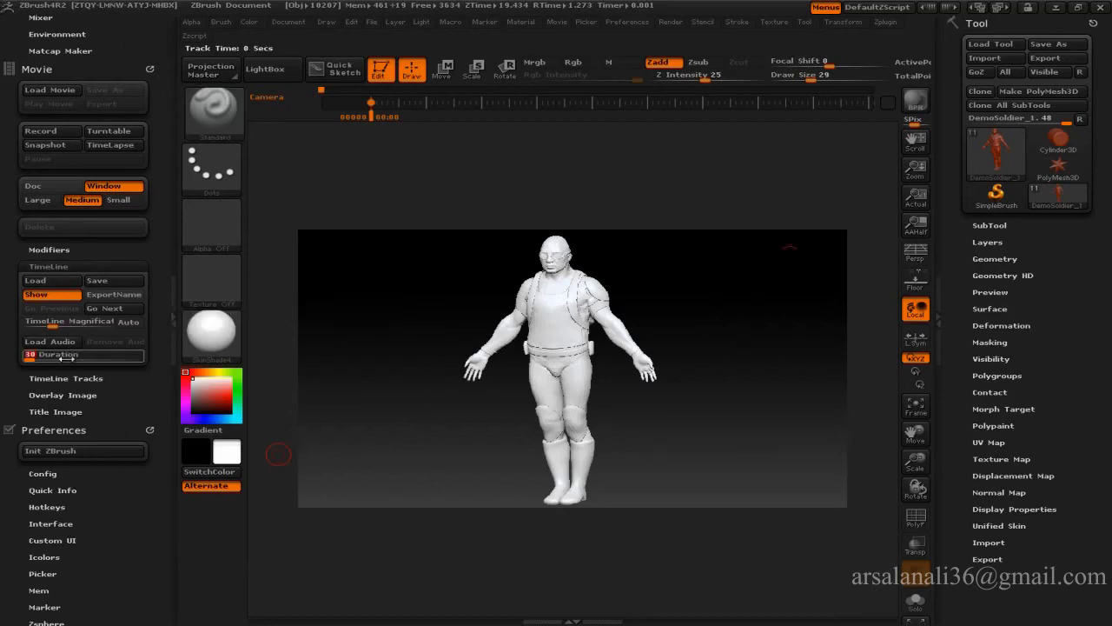
pyautogui.write('60')
pyautogui.press('Return')
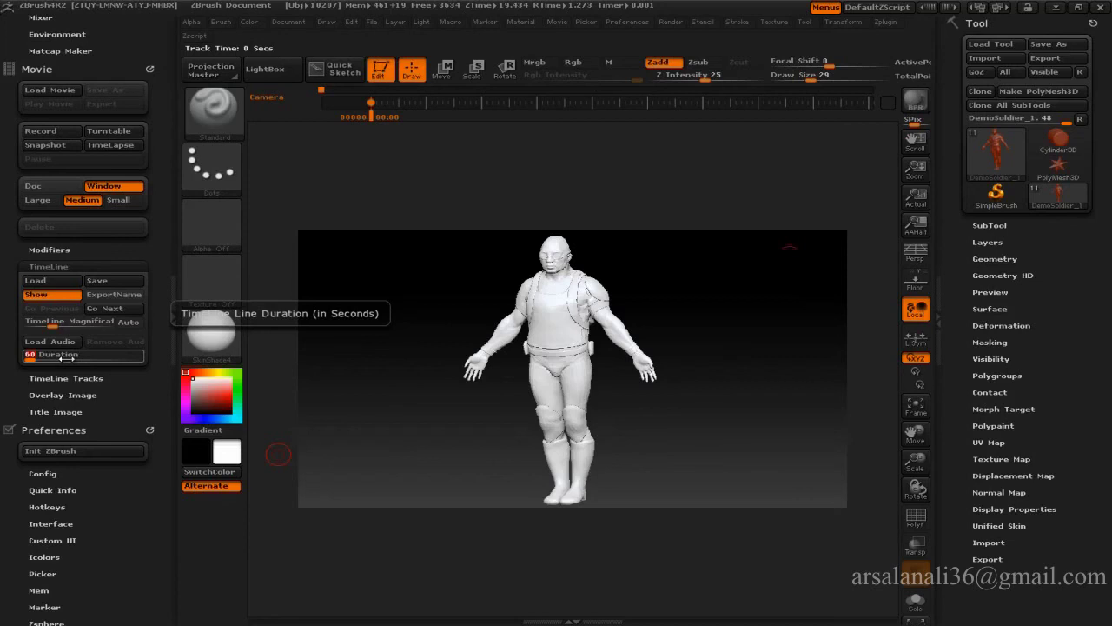
pyautogui.click(52, 186)
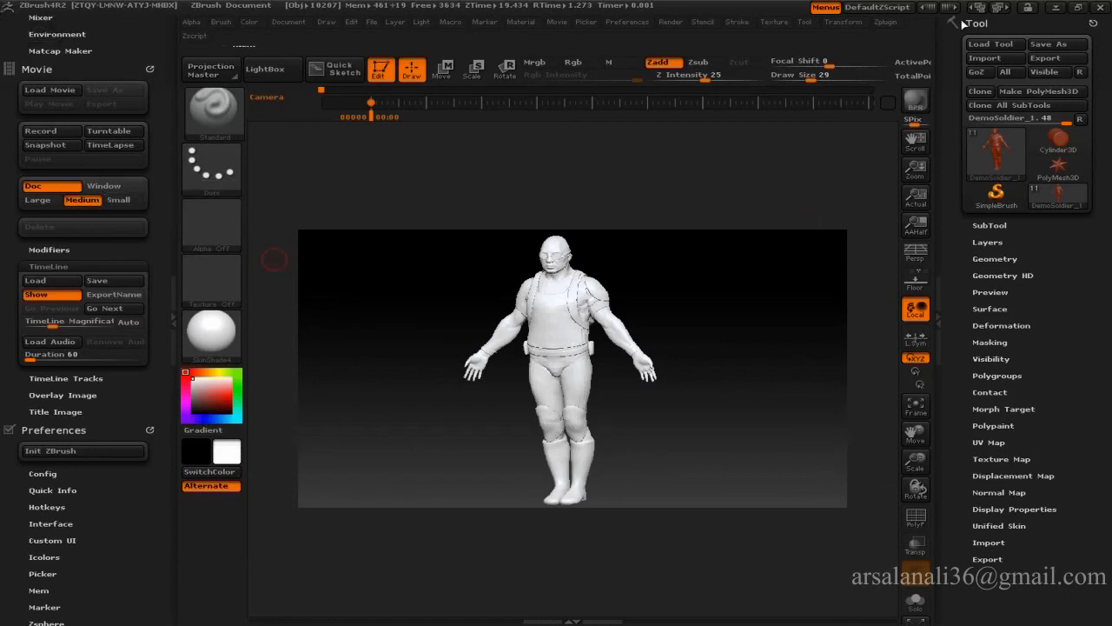
pyautogui.click(50, 200)
# - Set overlay image opacity to 0 and title fade-in/fade-out times to 0, then expand Modifiers
pyautogui.scroll(-3, 126, 364)
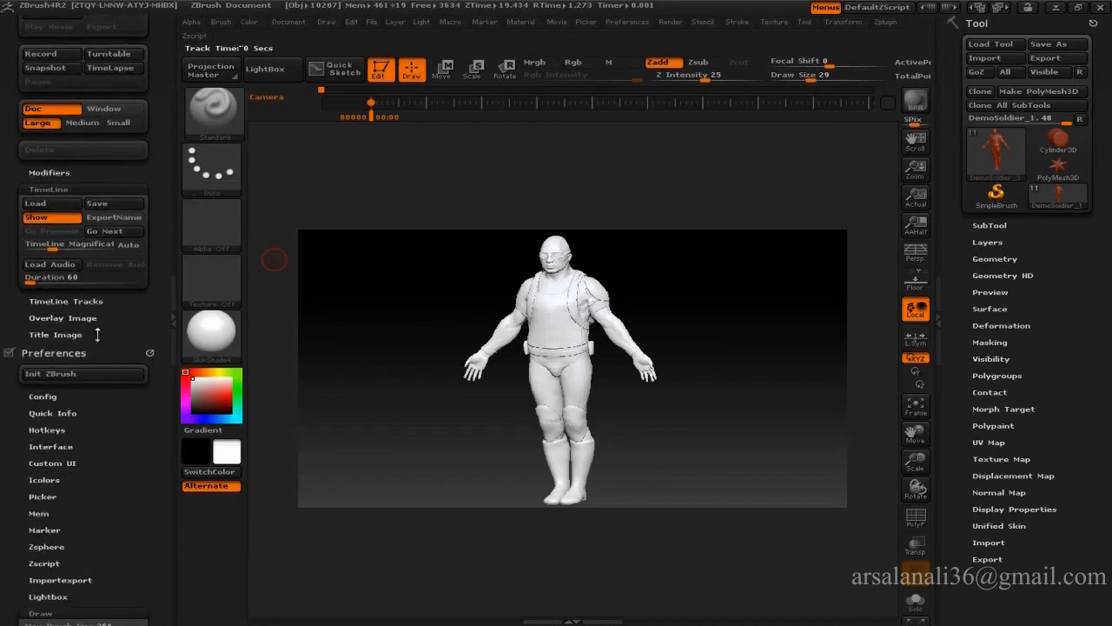
pyautogui.click(98, 320)
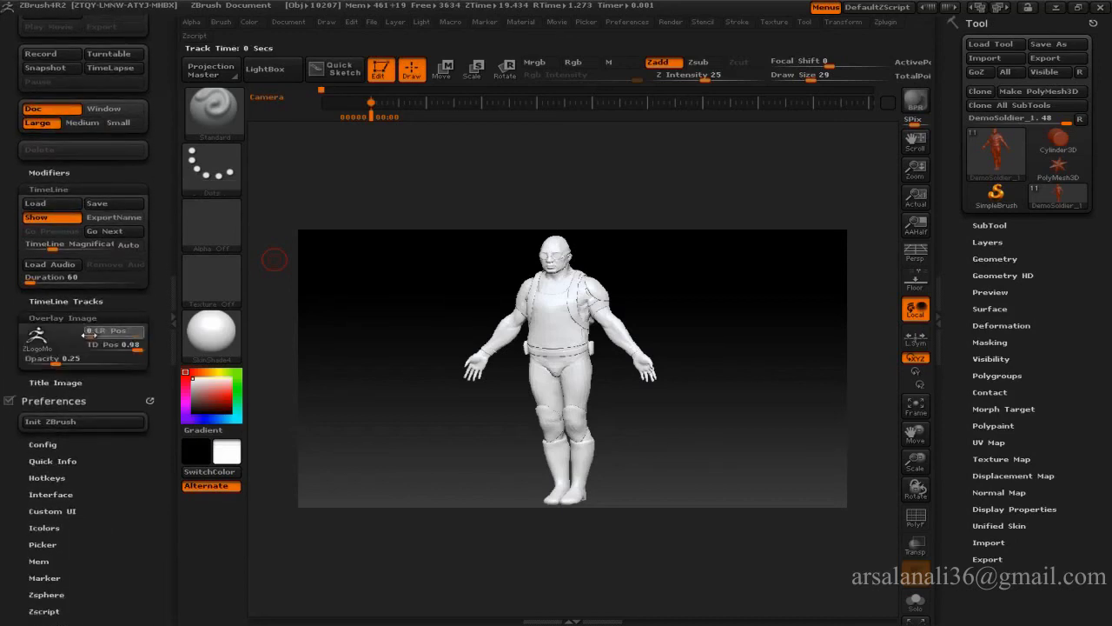
pyautogui.moveTo(126, 351); pyautogui.dragTo(26, 358)
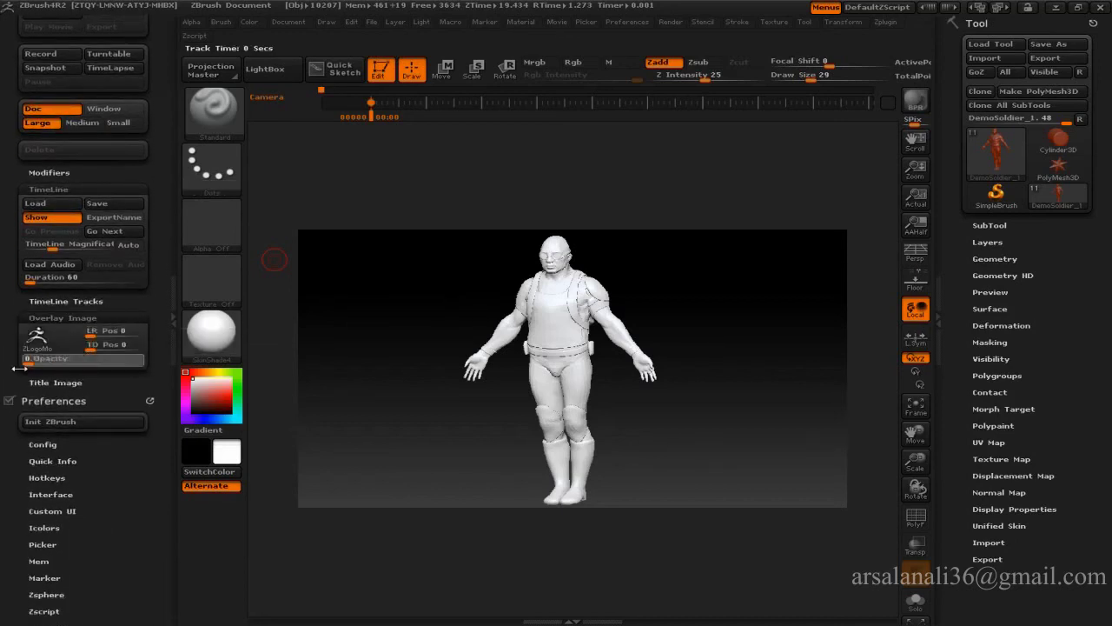
pyautogui.click(77, 300)
pyautogui.click(76, 301)
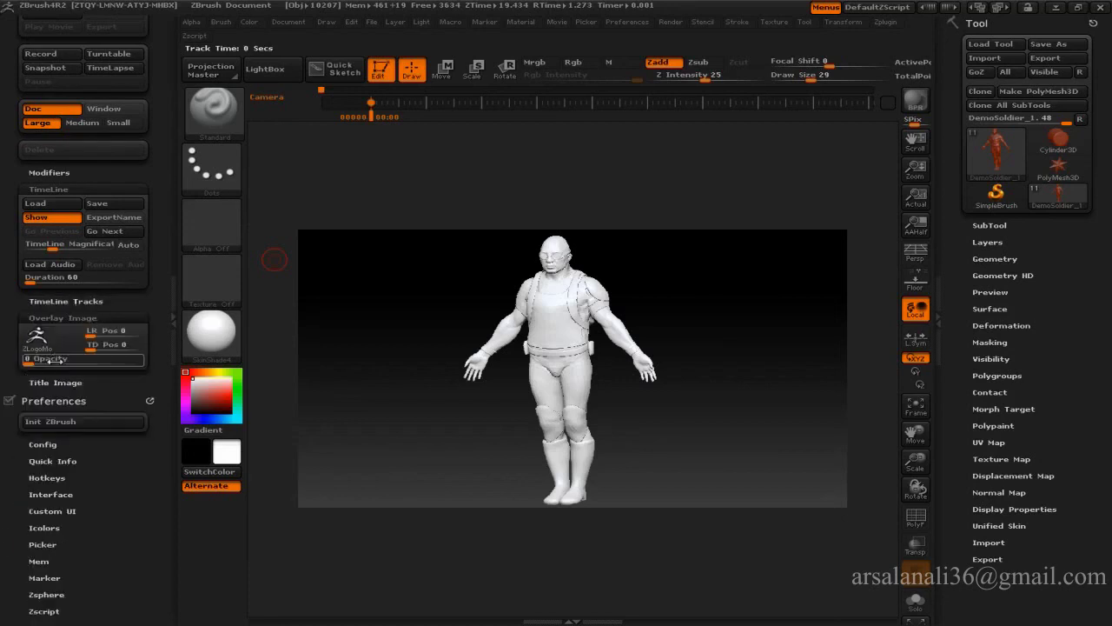
pyautogui.click(85, 383)
pyautogui.moveTo(85, 396); pyautogui.dragTo(50, 409)
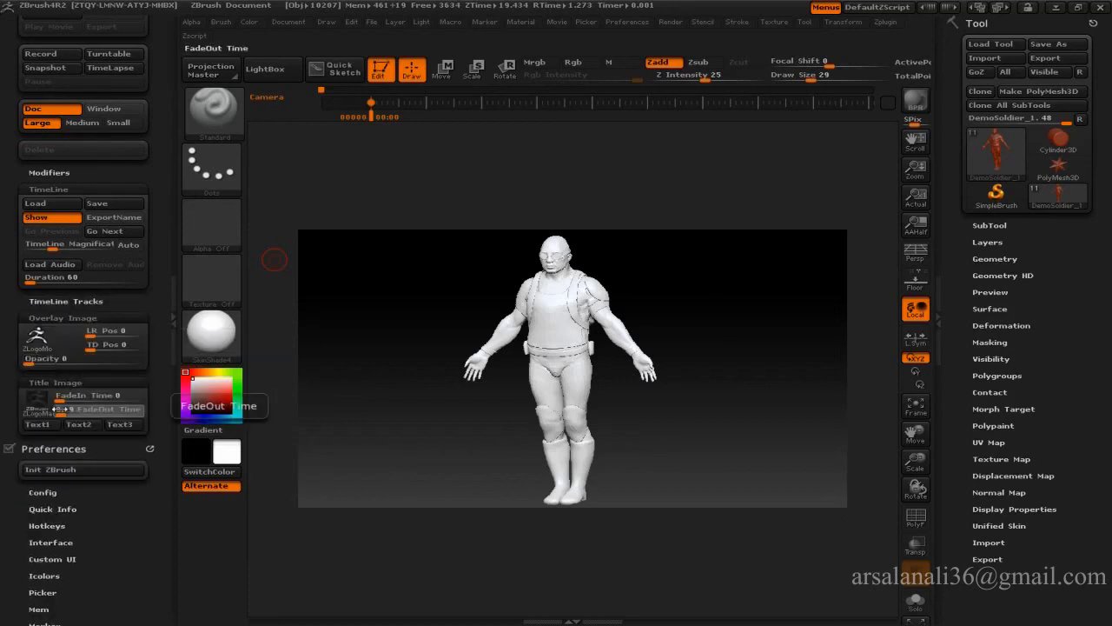
pyautogui.click(69, 175)
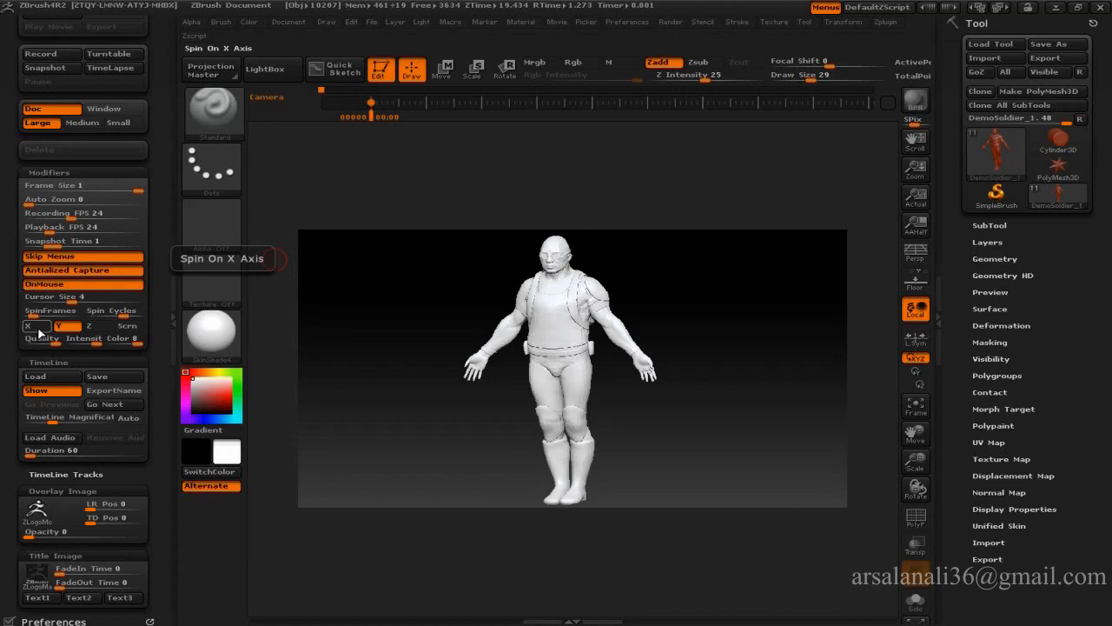
# - Spin the turntable around the Y axis with 250 spin frames
pyautogui.click(39, 327)
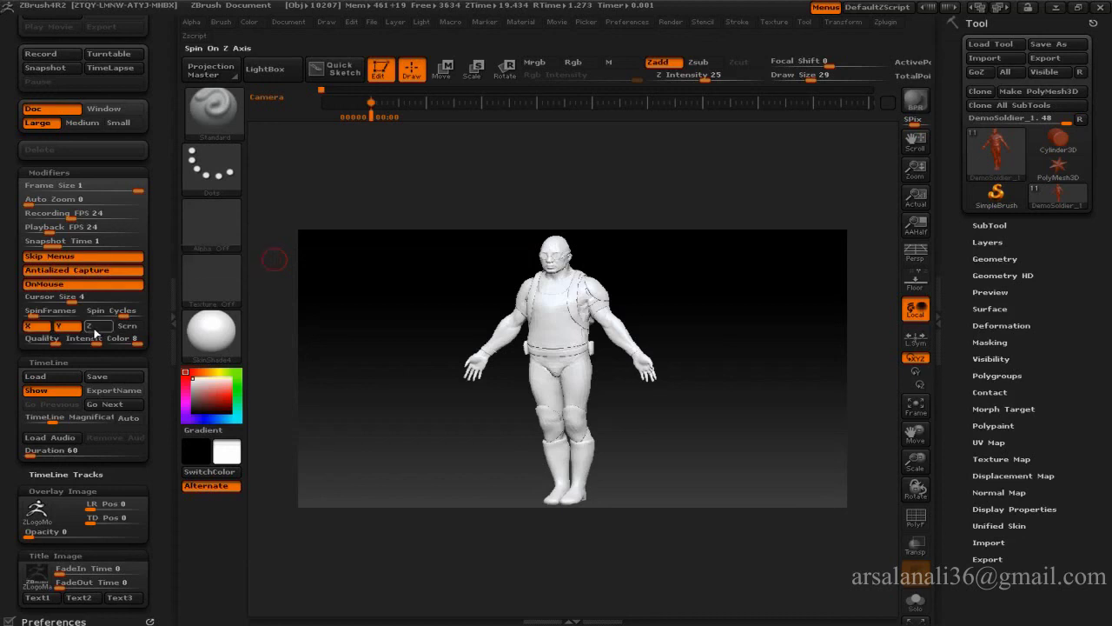
pyautogui.click(55, 328)
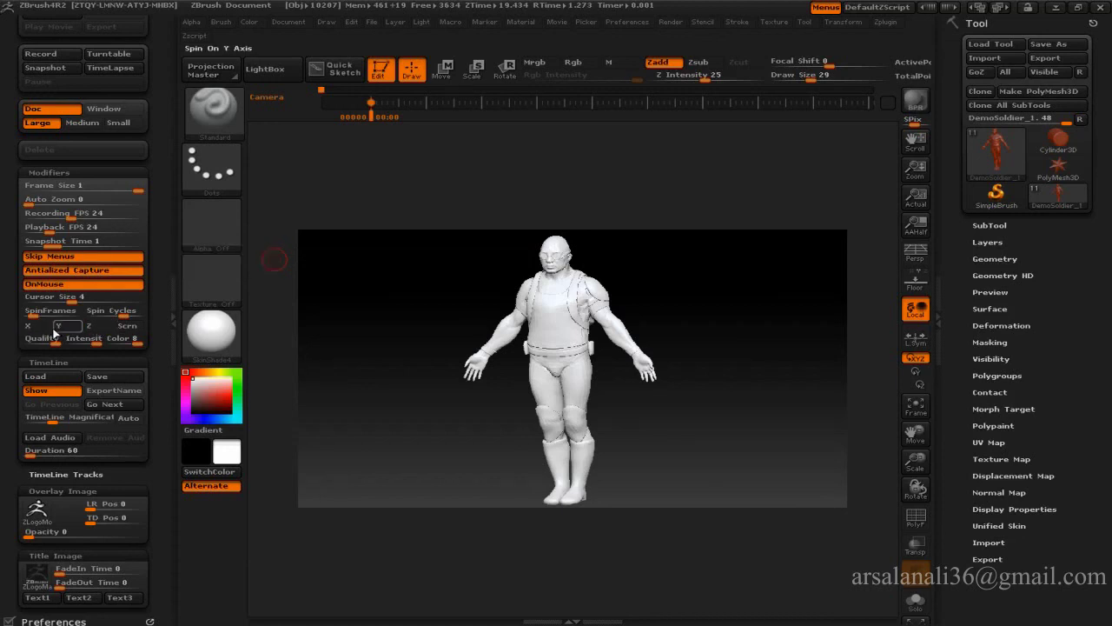
pyautogui.click(58, 310)
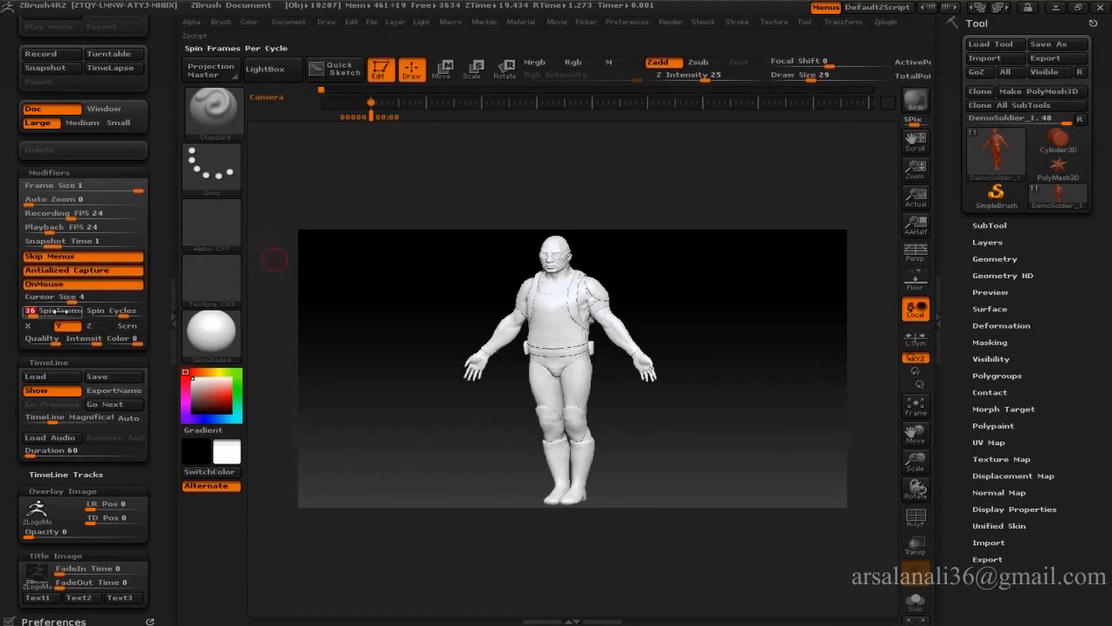
pyautogui.write('25')
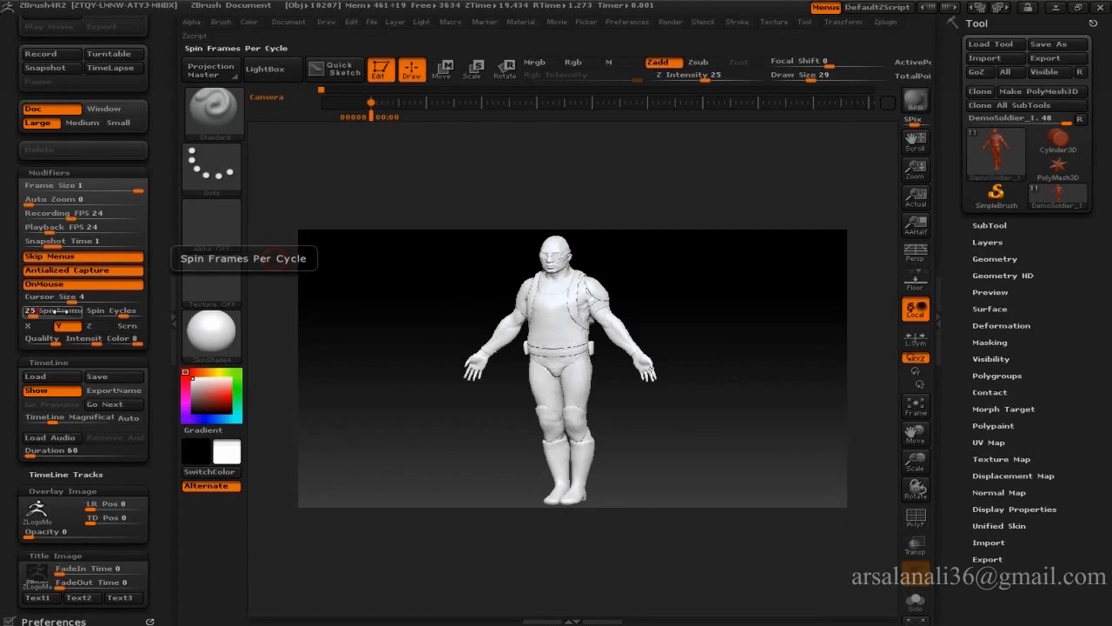
pyautogui.write('0')
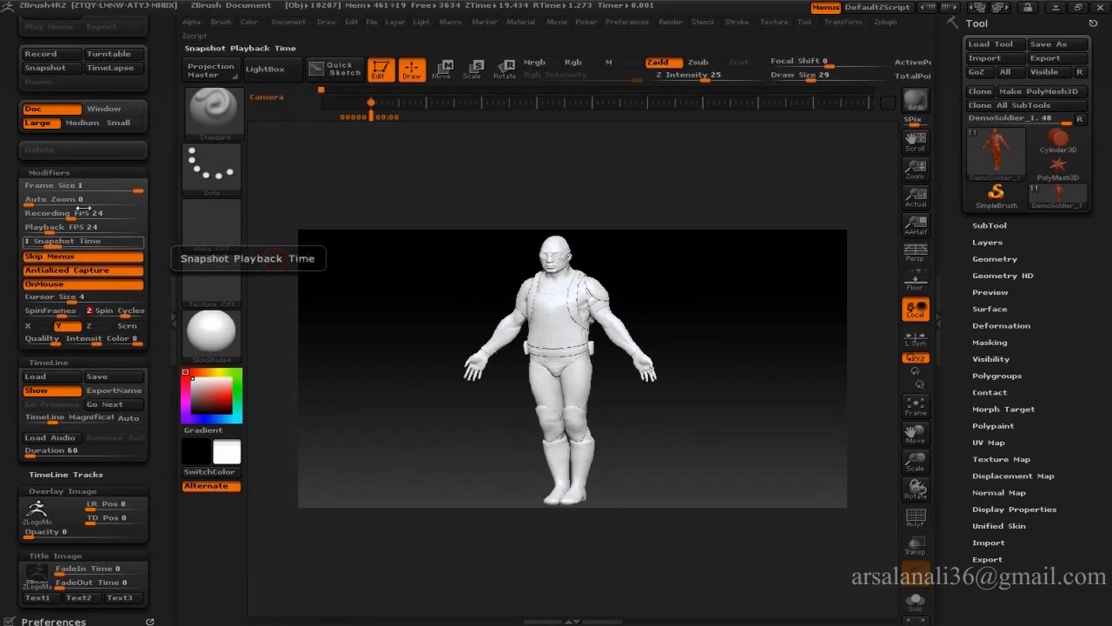
# - Bring up the Document palette showing the 1280 by 720 canvas
pyautogui.click(54, 621)
pyautogui.click(54, 131)
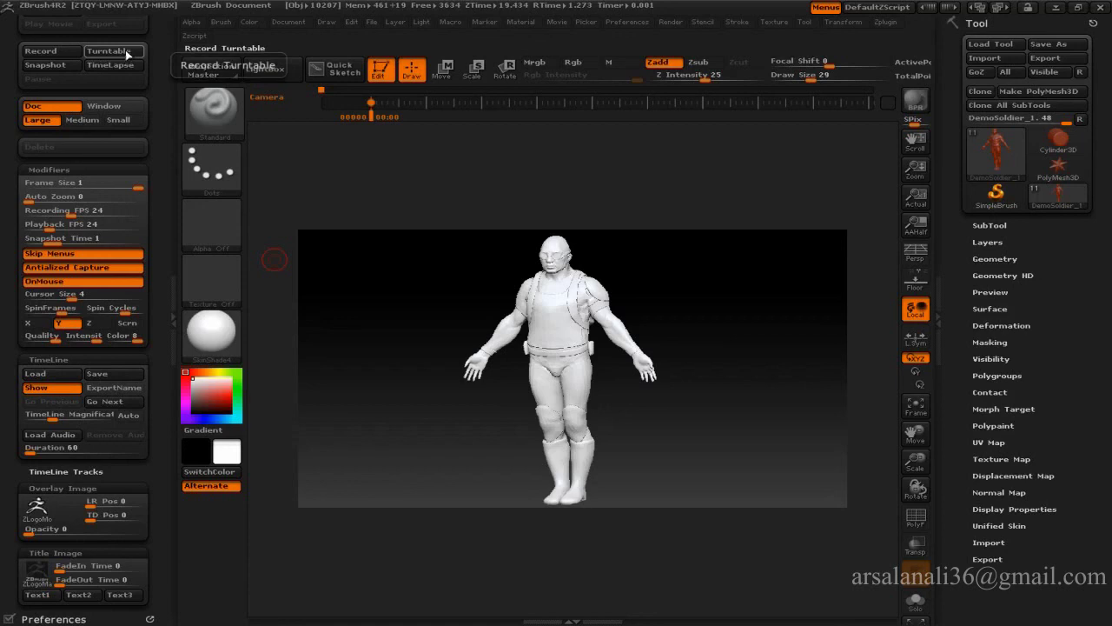
pyautogui.click(120, 67)
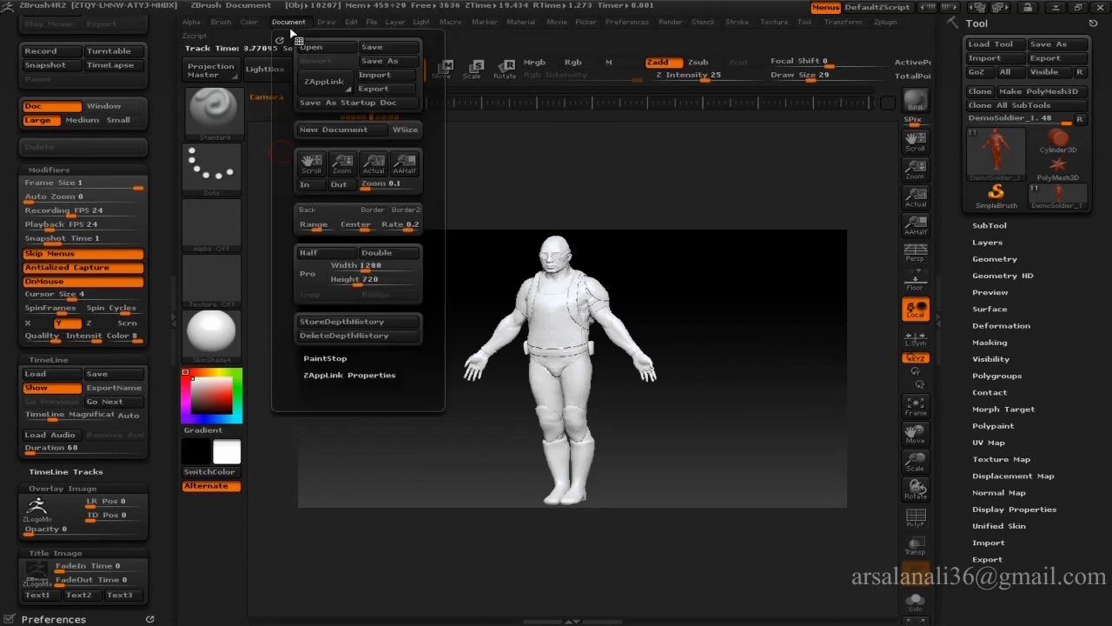
# - Dock the Document palette and set a solid white background with gradient Range 0
pyautogui.click(290, 23)
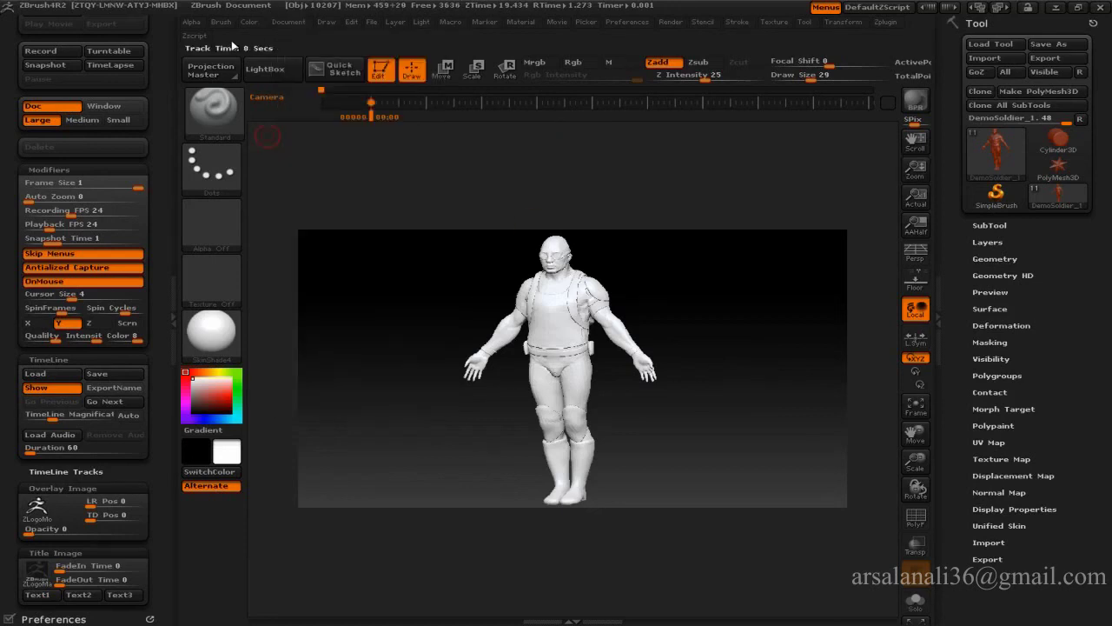
pyautogui.moveTo(280, 38); pyautogui.dragTo(968, 542)
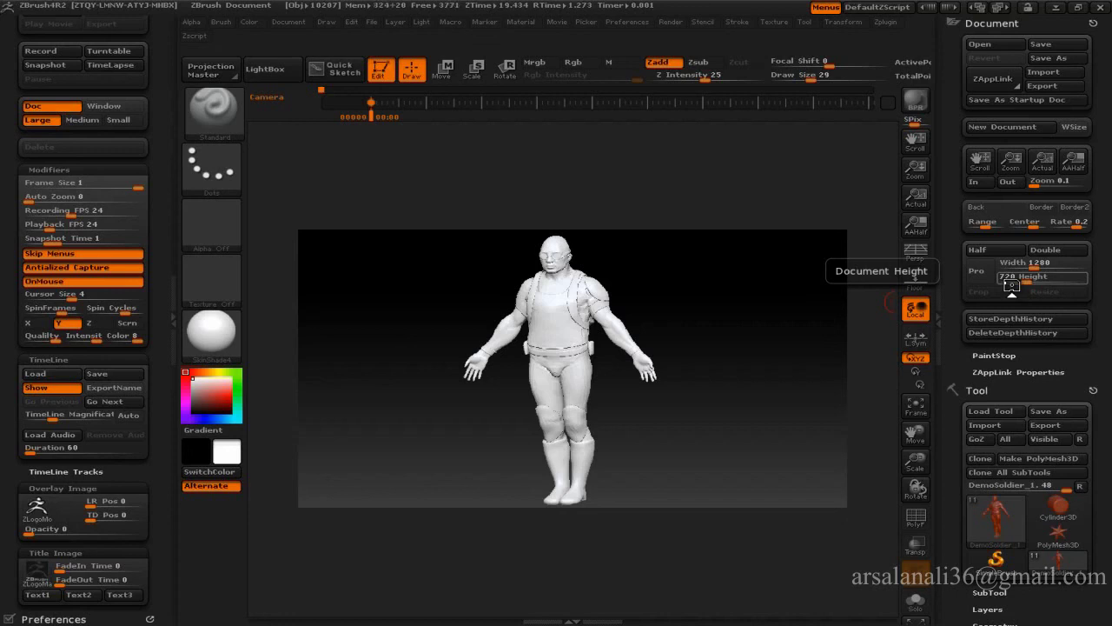
pyautogui.click(1006, 217)
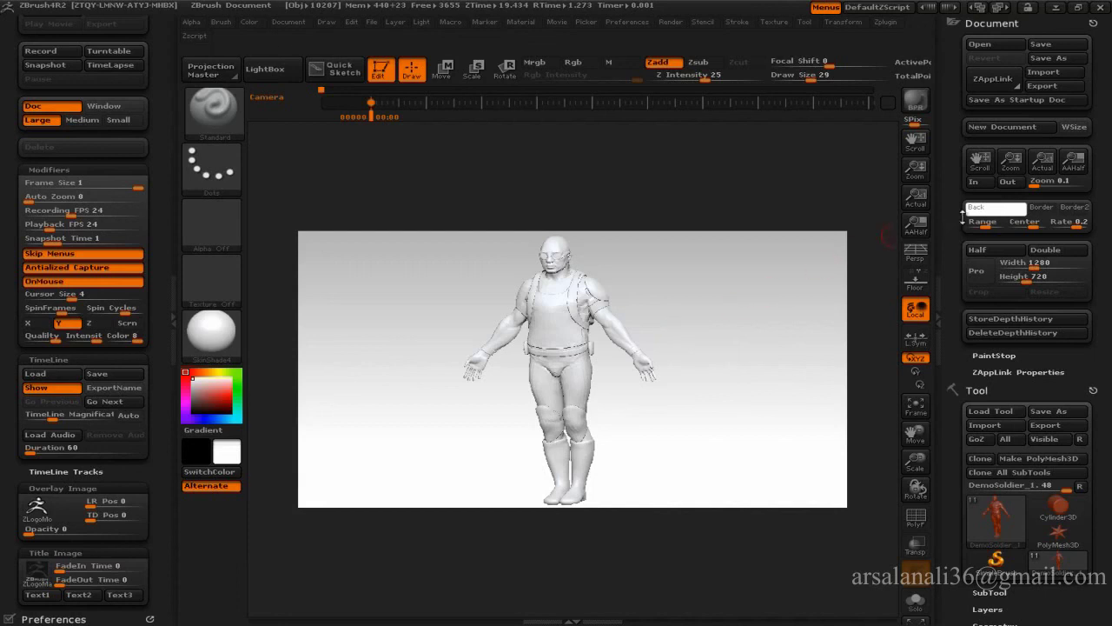
pyautogui.moveTo(997, 223); pyautogui.dragTo(971, 224)
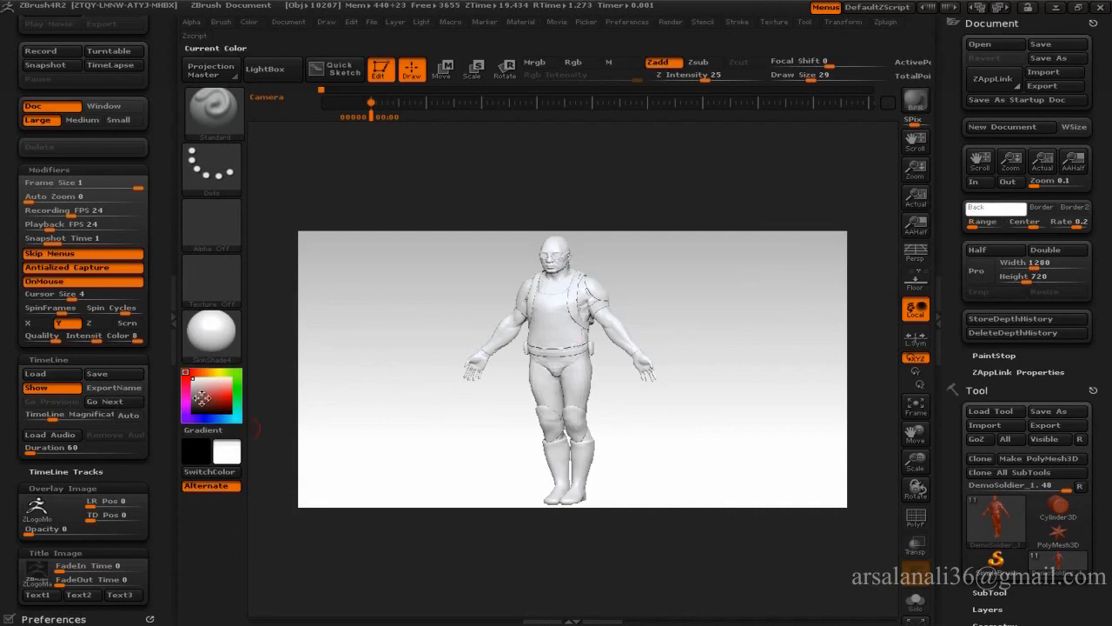
pyautogui.moveTo(200, 396); pyautogui.dragTo(194, 408)
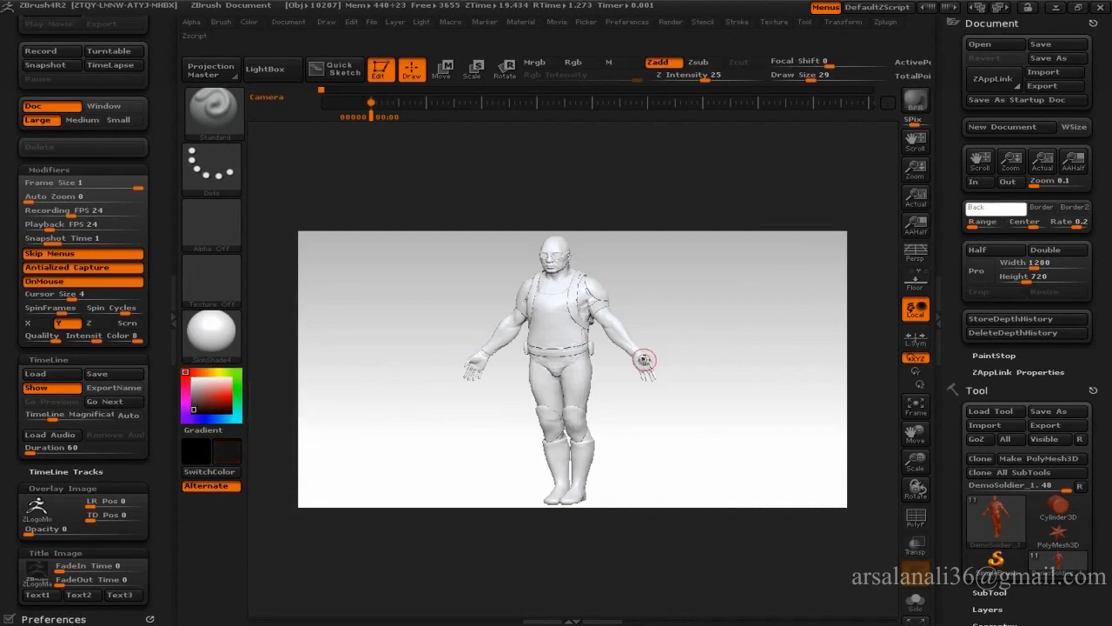
pyautogui.click(1021, 215)
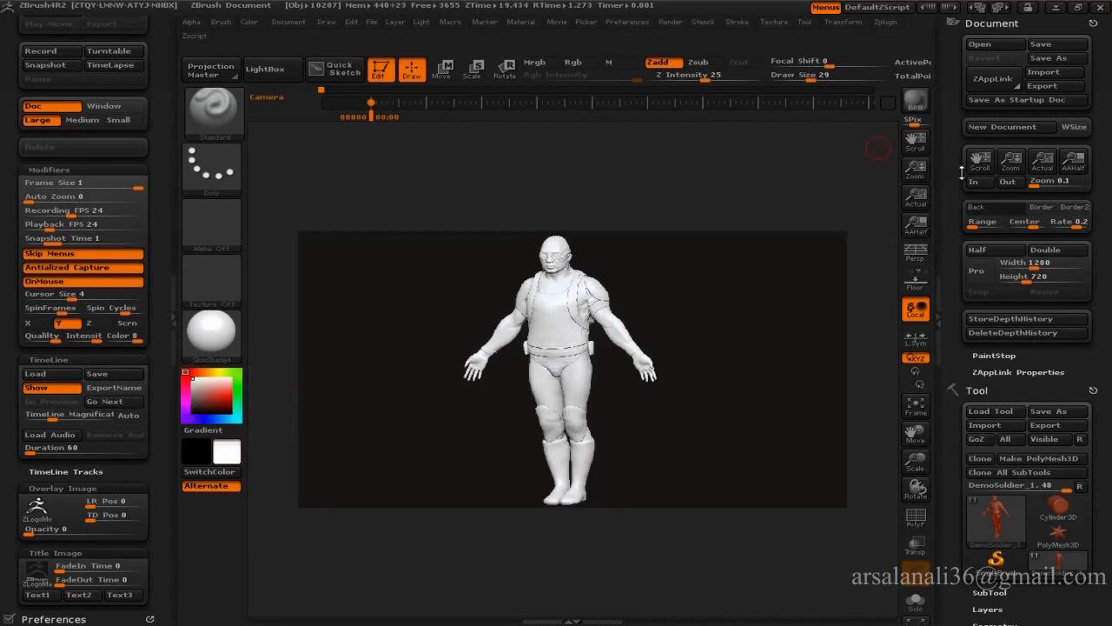
pyautogui.click(998, 210)
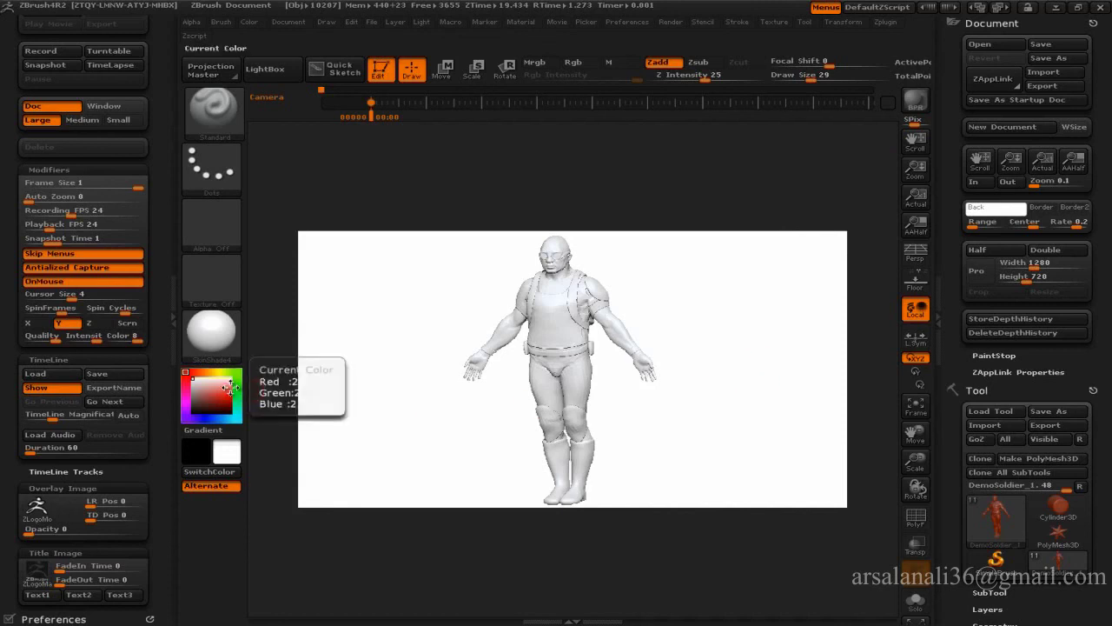
# - Apply the Flat Color material to the soldier model
pyautogui.click(222, 355)
pyautogui.click(456, 435)
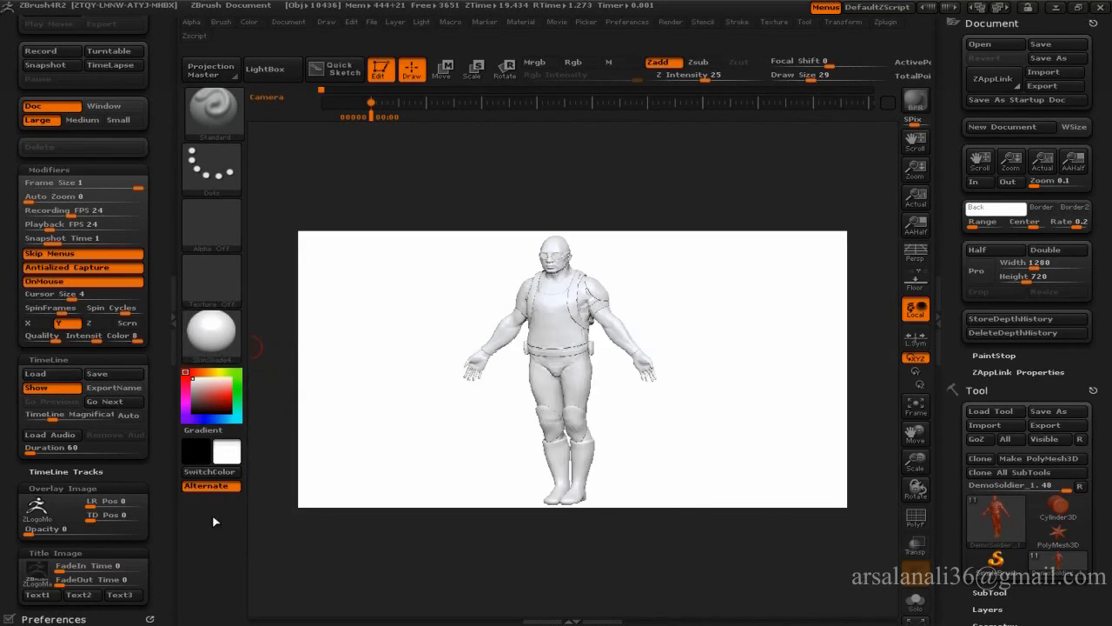
pyautogui.click(218, 339)
pyautogui.click(276, 531)
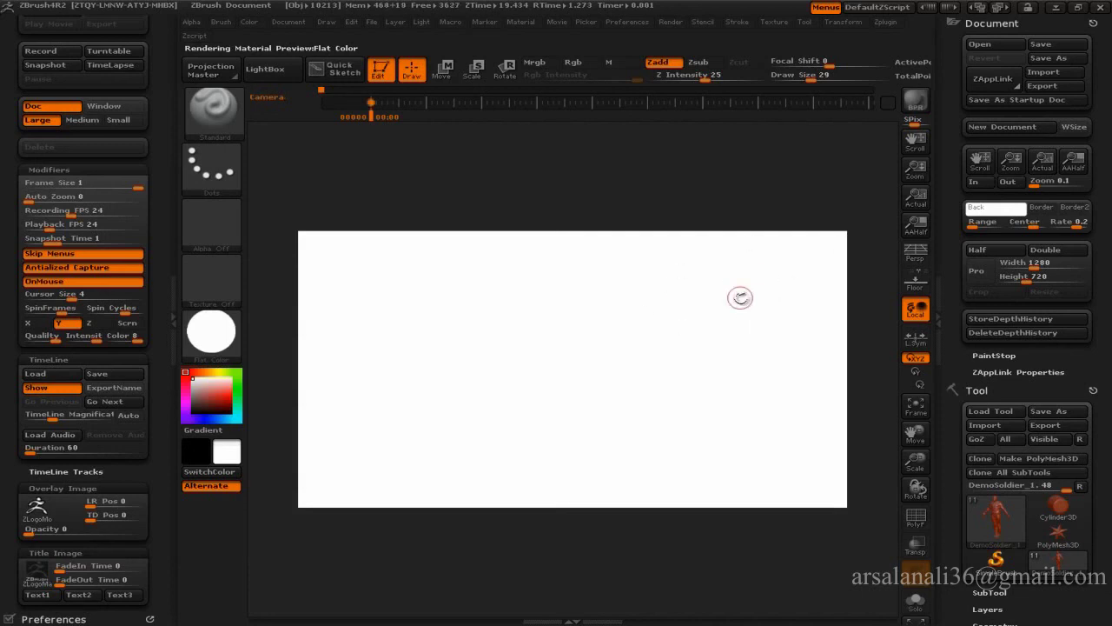
# - Turn on the PolyF wireframe, go near the timeline start, and run a BPR render
pyautogui.hotkey('shift', 'f')
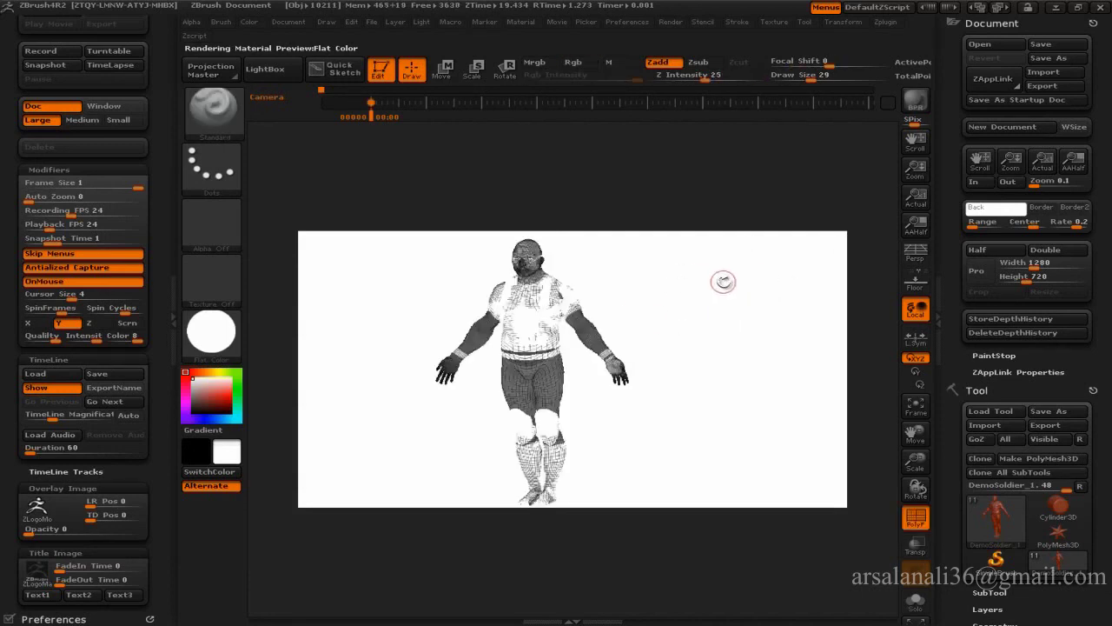
pyautogui.click(359, 116)
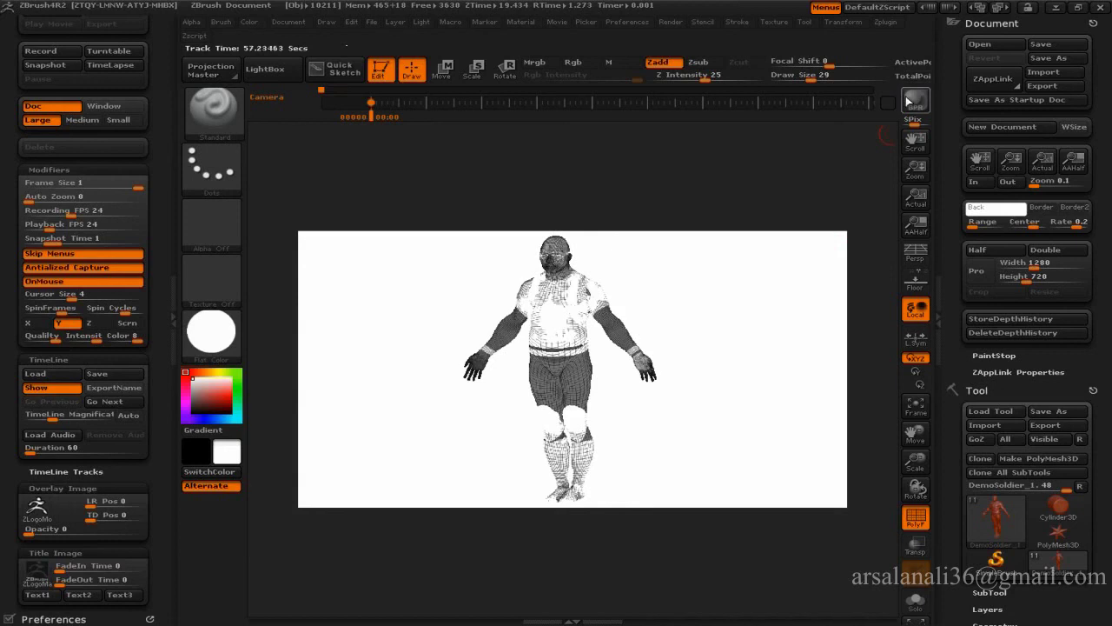
pyautogui.click(908, 102)
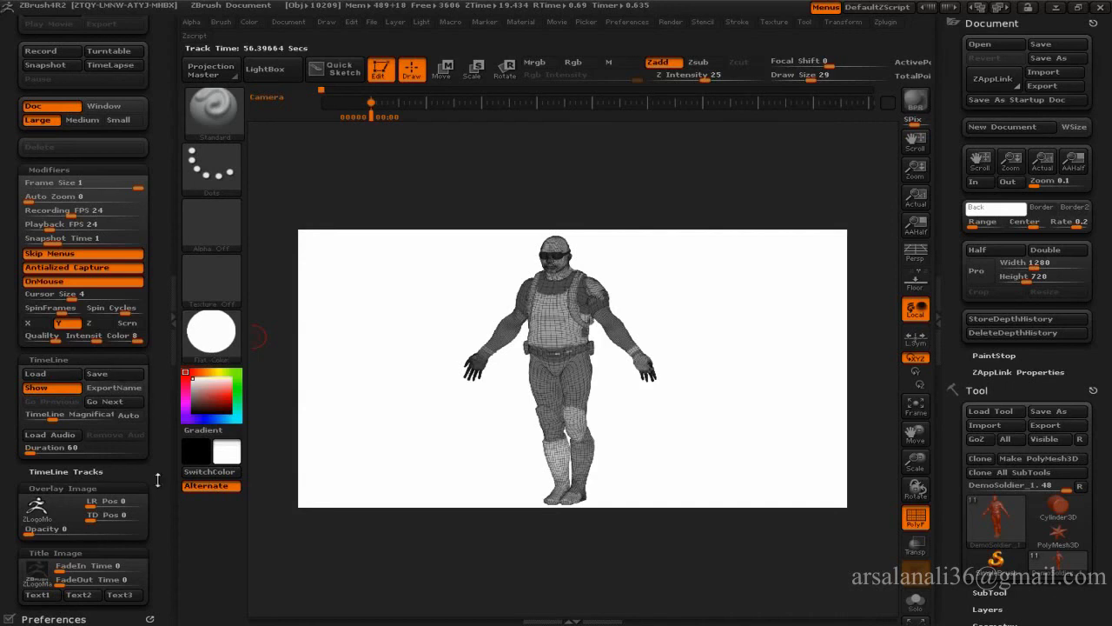
# - In Draw preferences leave PFcolor off and set Polyfill Color Opacity to 0
pyautogui.click(54, 619)
pyautogui.click(139, 318)
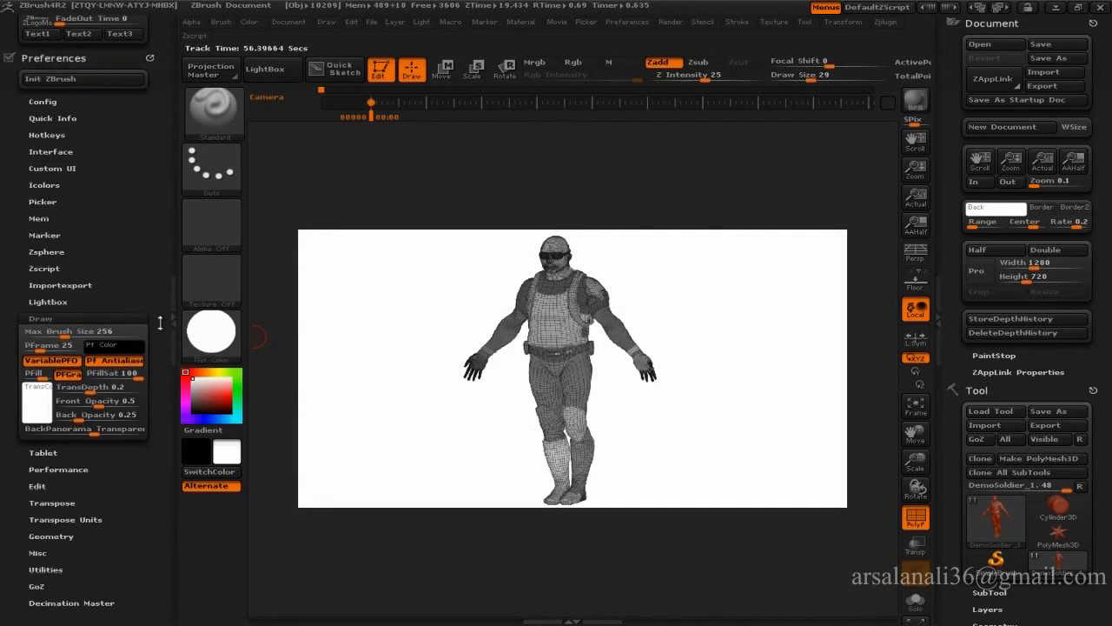
pyautogui.click(68, 374)
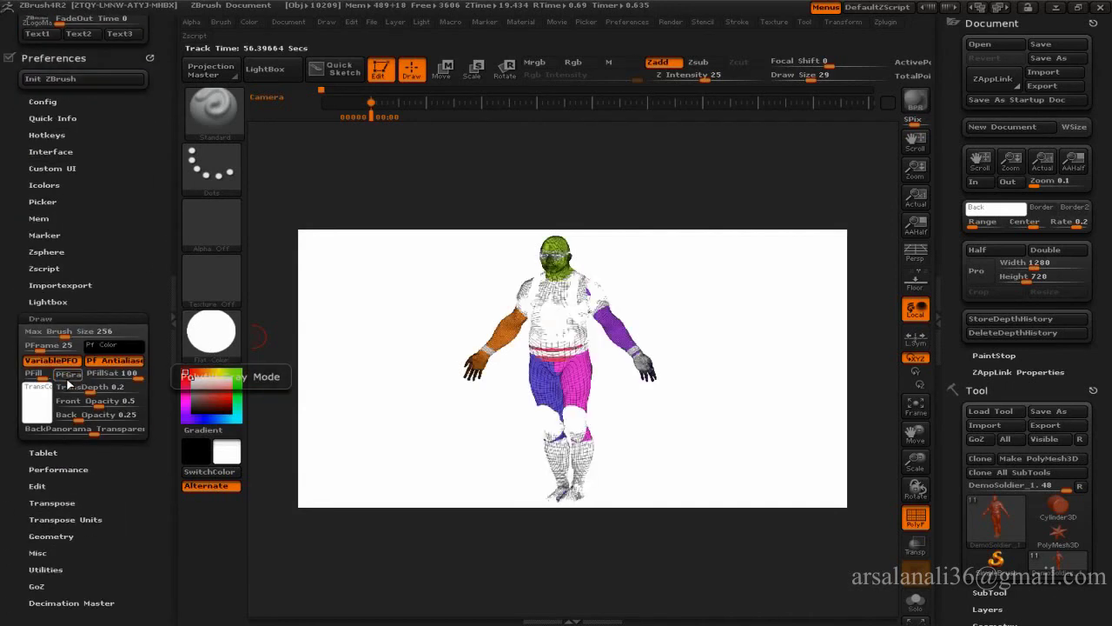
pyautogui.click(68, 374)
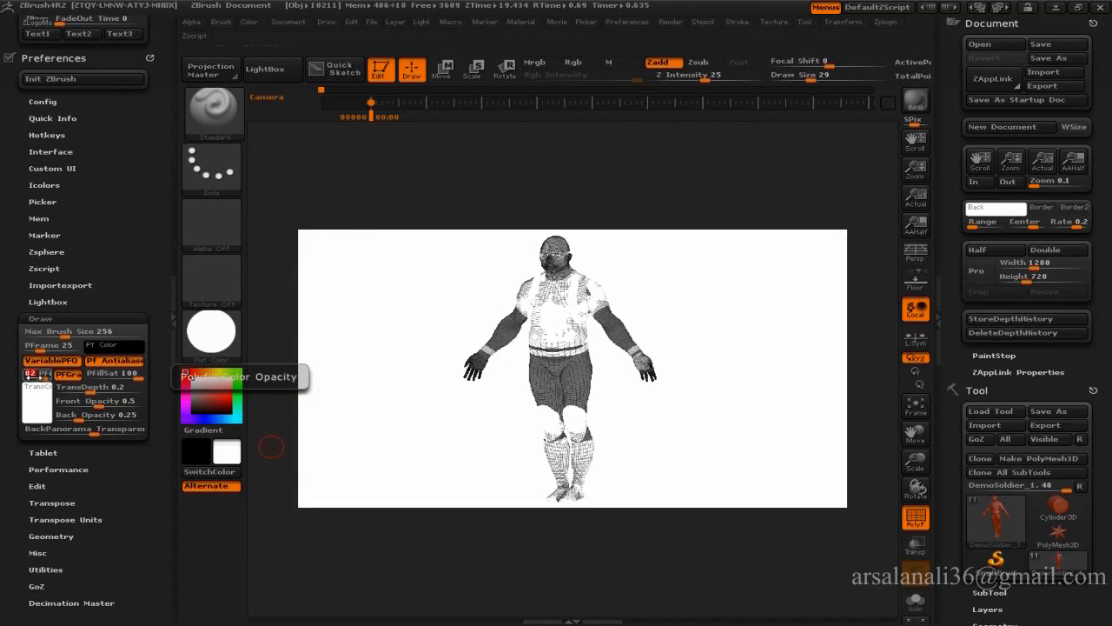
pyautogui.moveTo(31, 374); pyautogui.dragTo(24, 380)
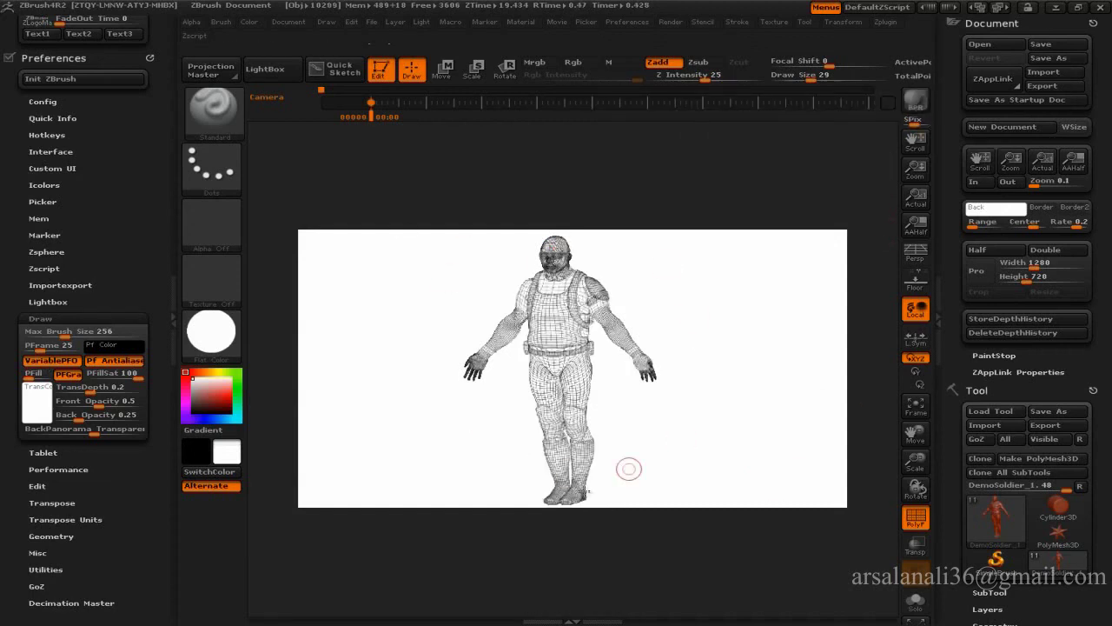
# - Start the Turntable recording from the Movie palette
pyautogui.scroll(10, 143, 148)
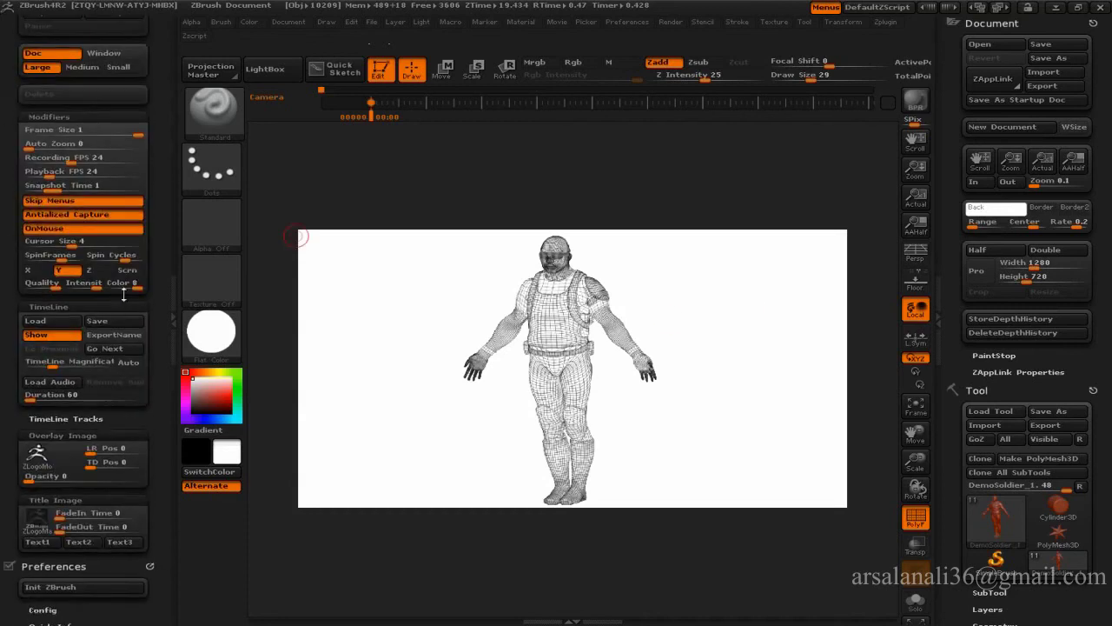
pyautogui.scroll(5, 140, 152)
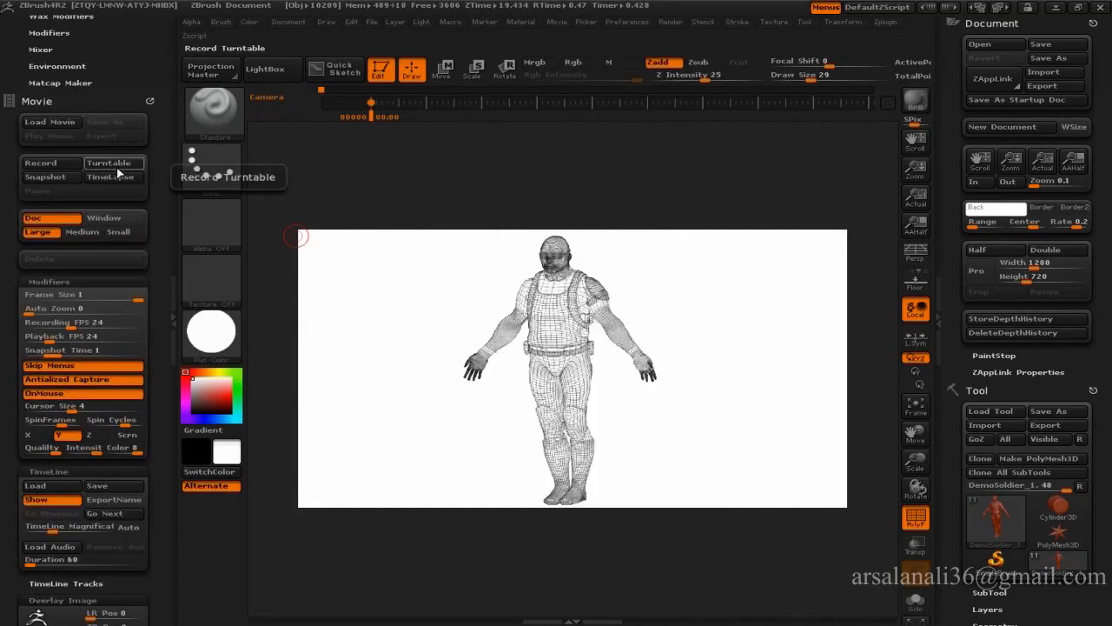
pyautogui.click(114, 165)
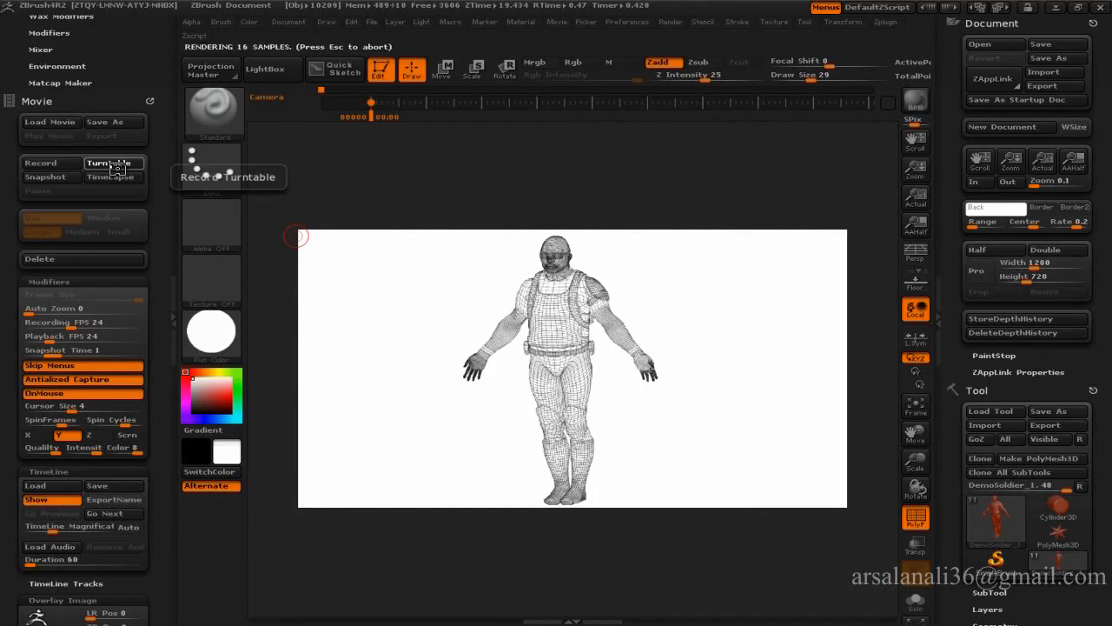